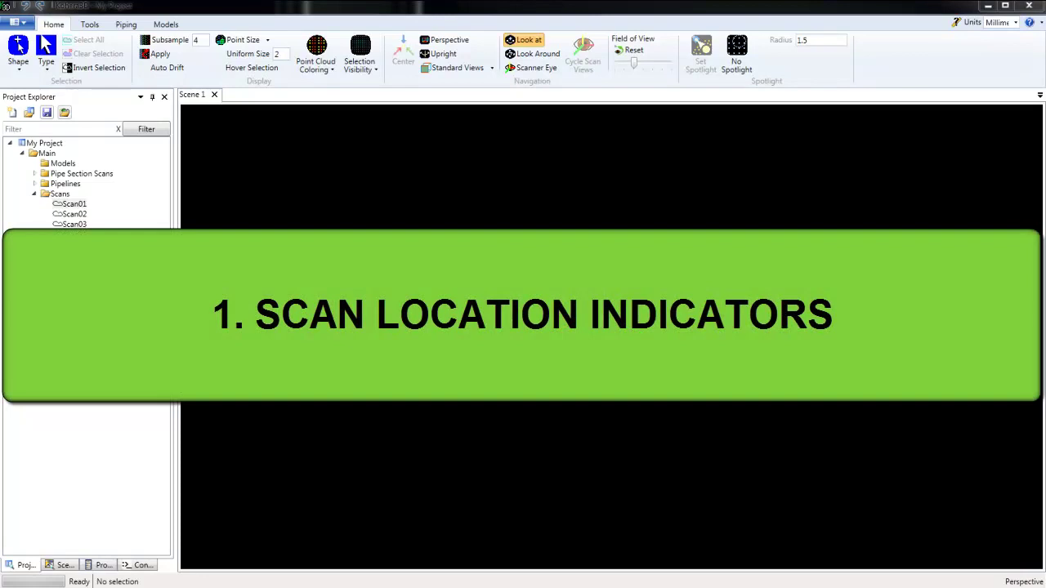
Set scan location indicators for Scan01 through Scan10 from the Scans folder
right_click(458, 321)
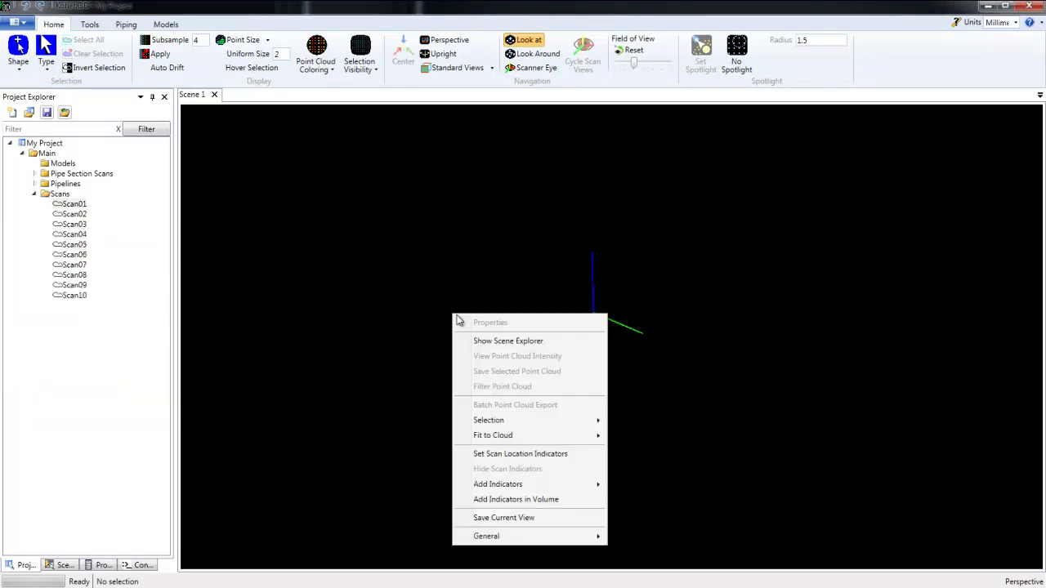
click(488, 455)
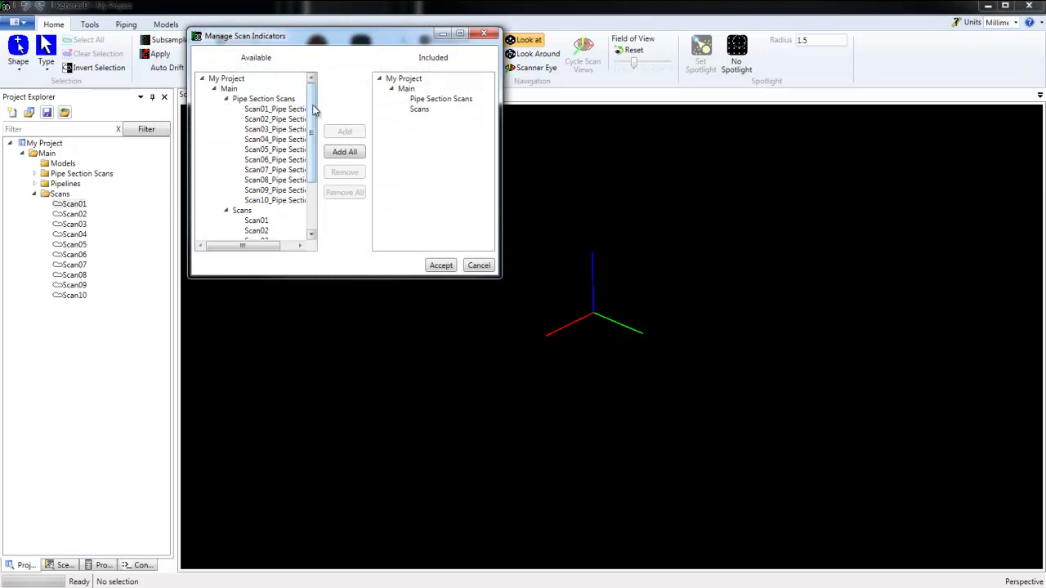
drag(313, 115, 309, 186)
click(258, 144)
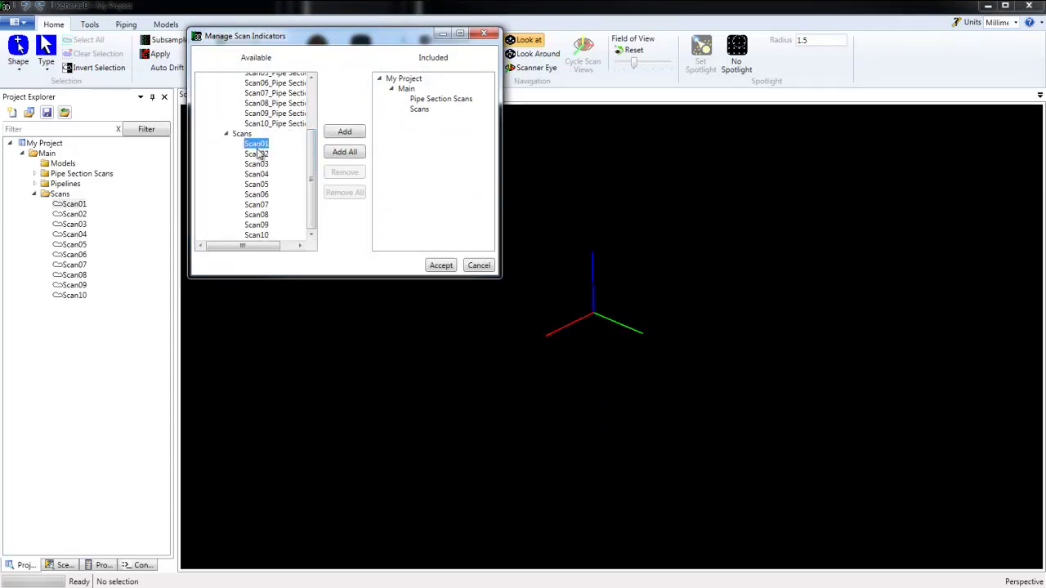
shift+click(260, 235)
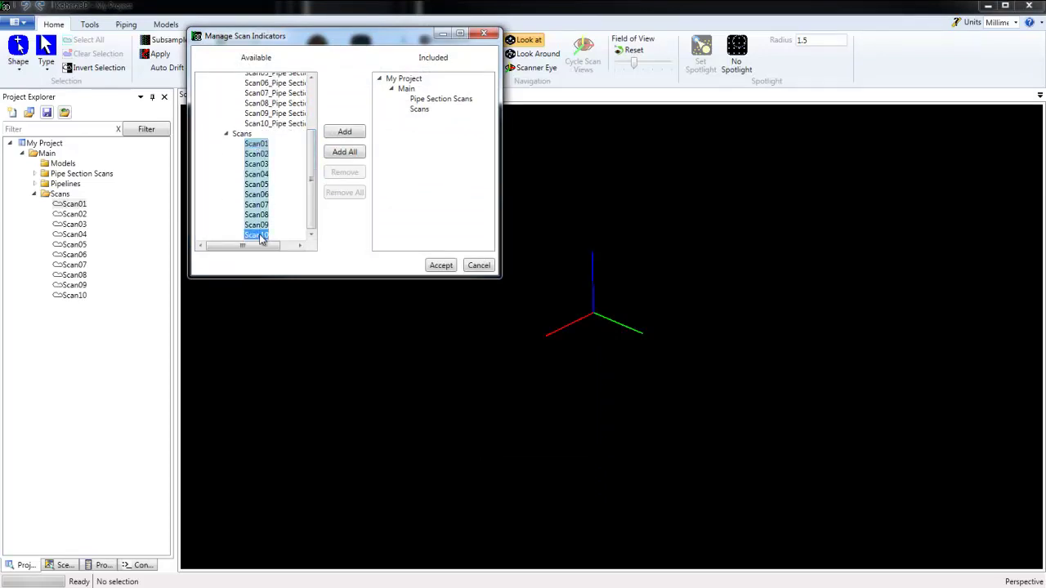
click(345, 131)
click(441, 266)
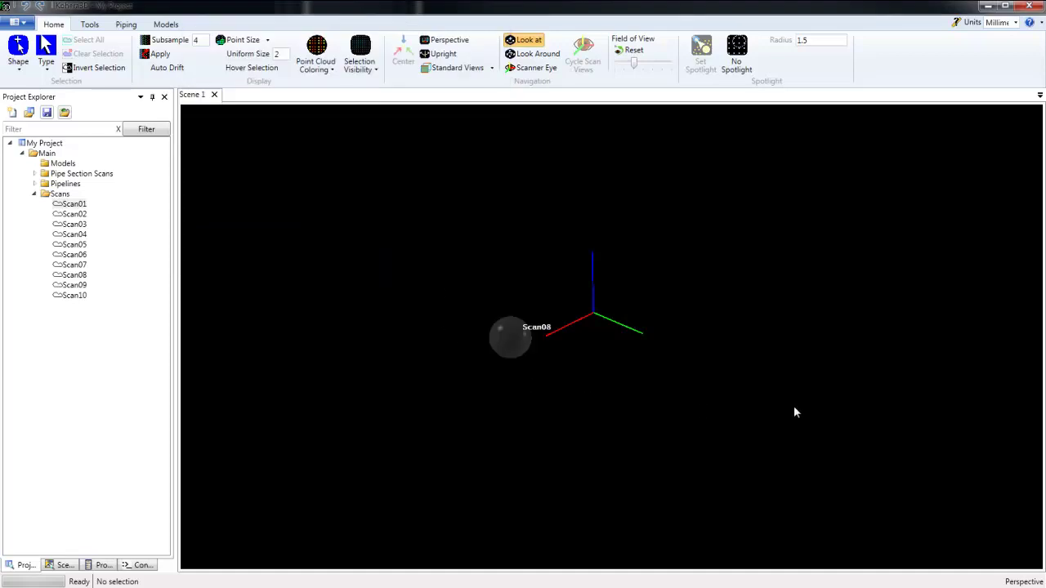
scroll(782, 406, down, 5)
scroll(730, 401, down, 5)
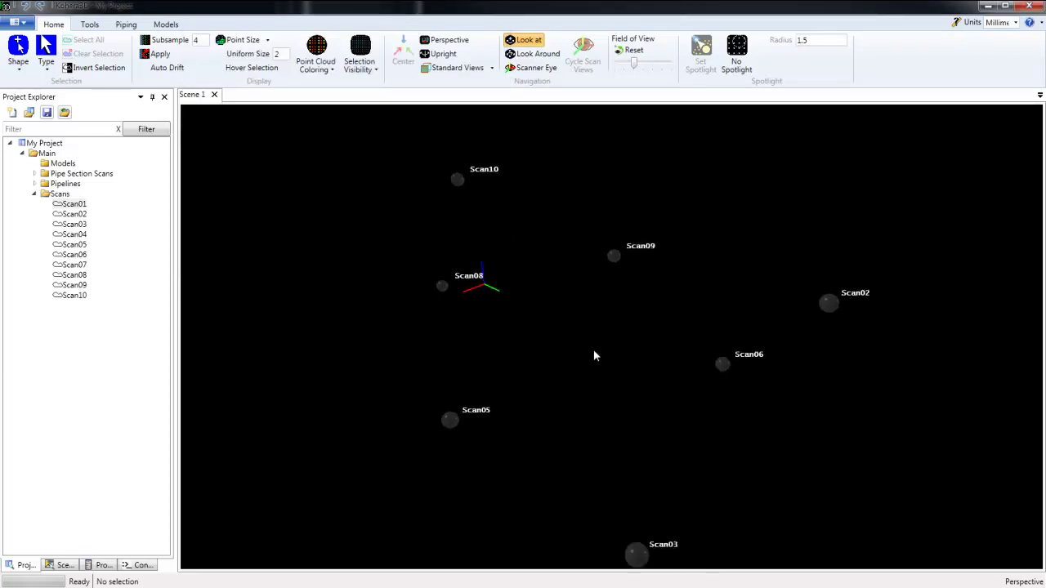
drag(675, 349, 726, 318)
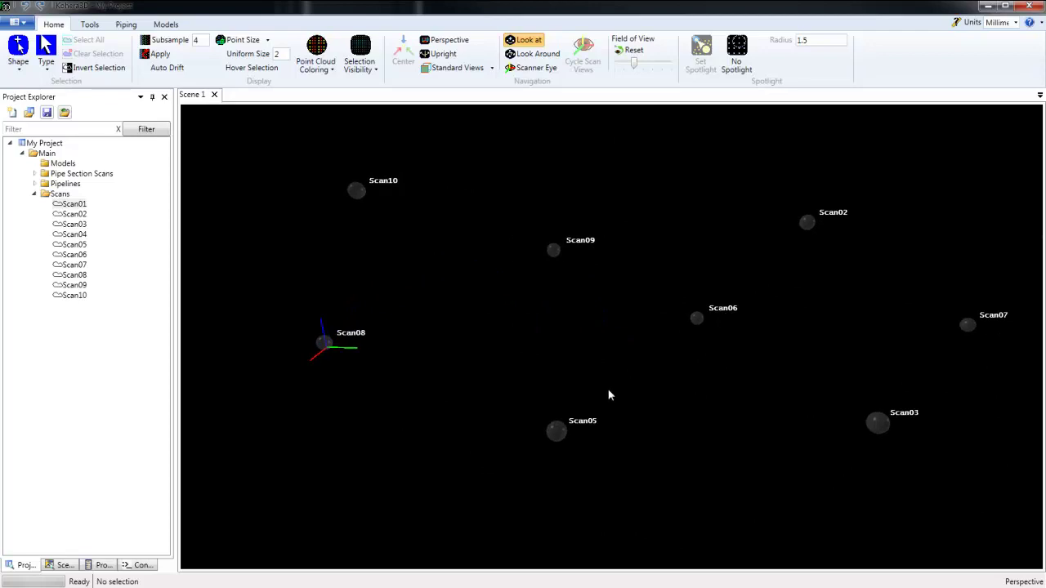
drag(560, 310, 532, 335)
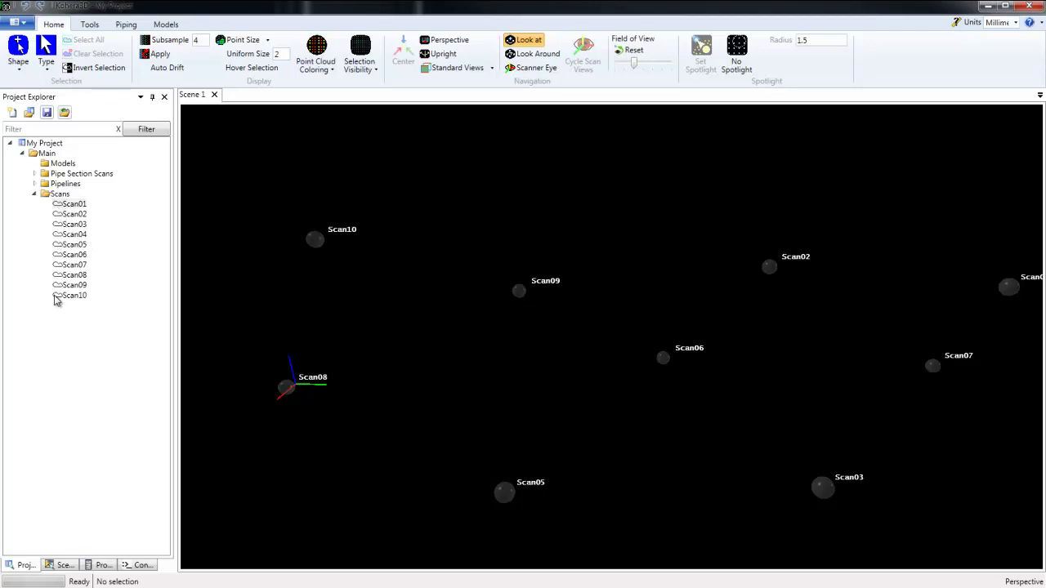
click(60, 196)
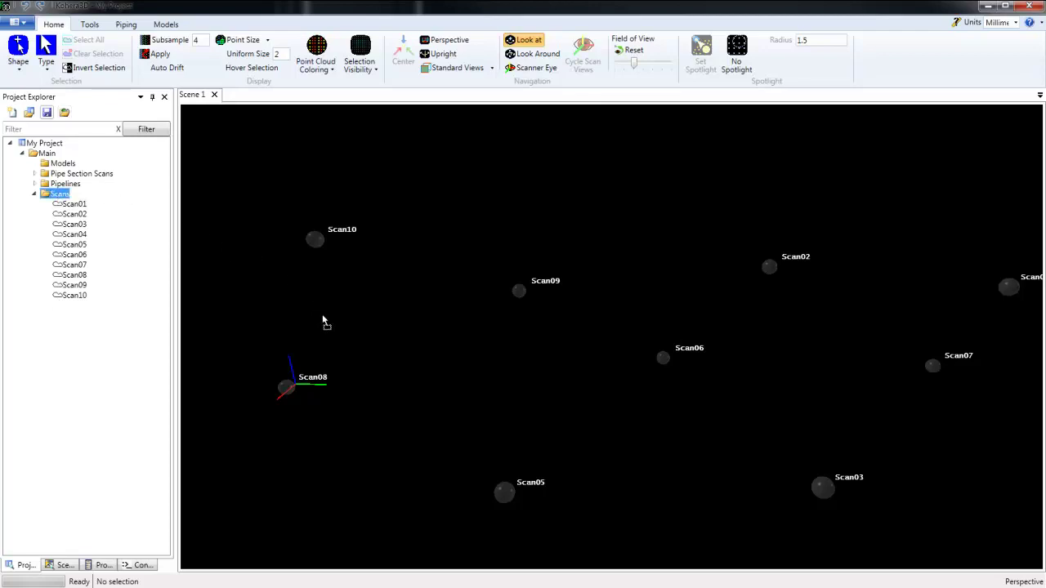
click(71, 215)
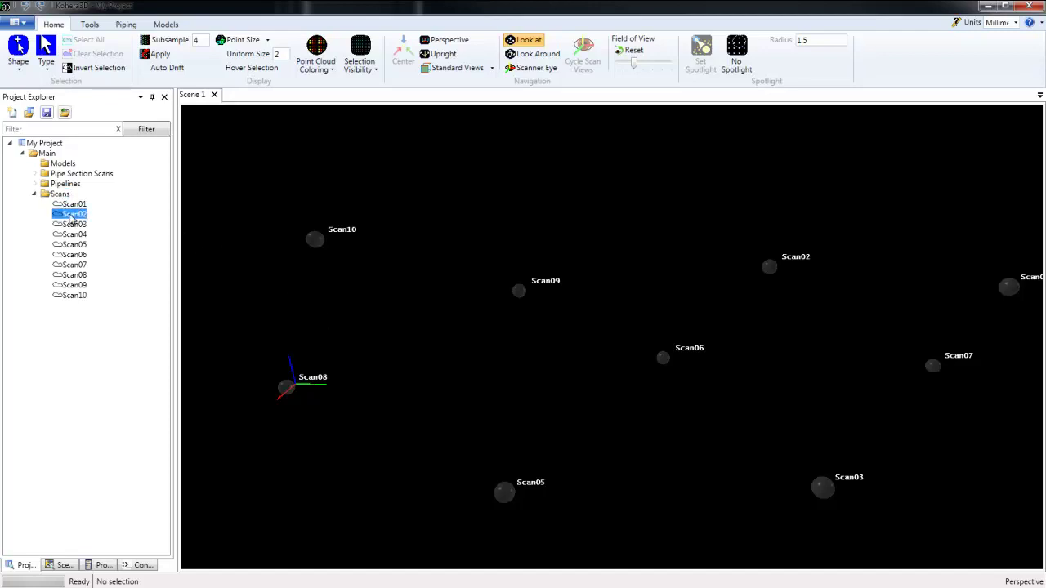
shift+click(73, 254)
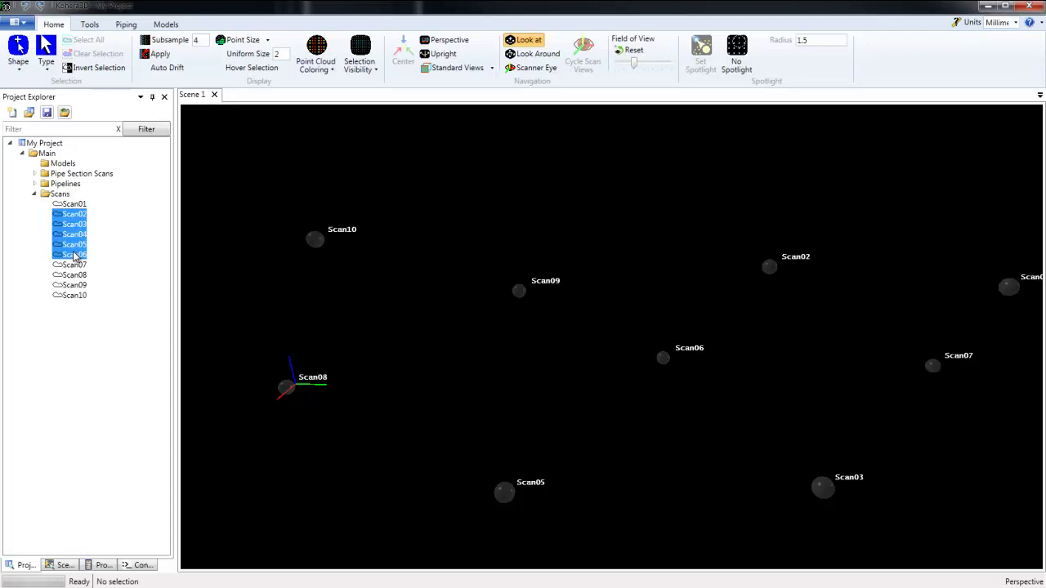
mouse_move(292, 317)
mouse_down()
mouse_move(221, 257)
mouse_move(76, 215)
mouse_move(84, 230)
mouse_move(296, 302)
mouse_up()
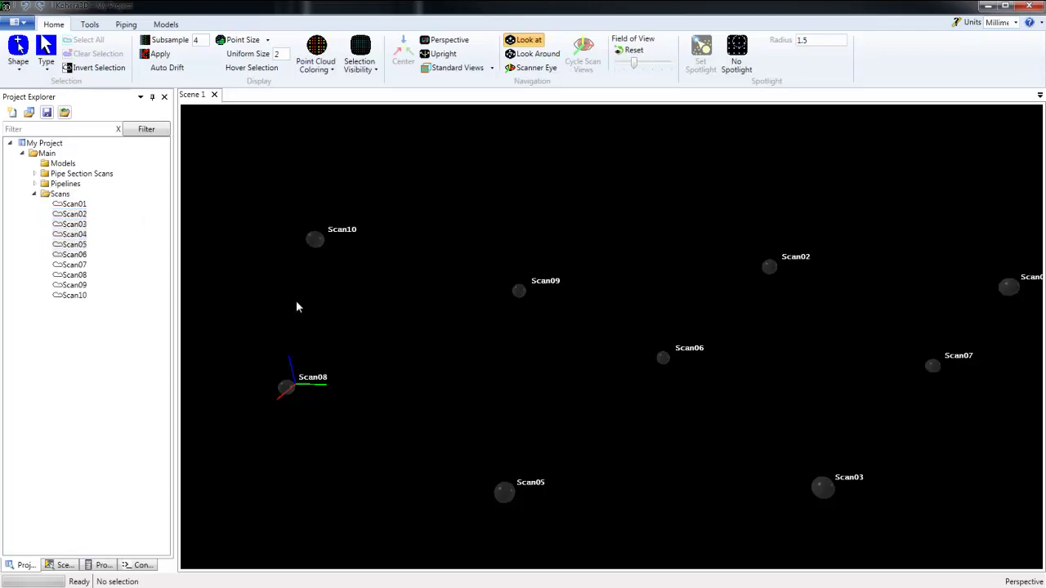
Select the Scan10, Scan09, Scan06 and Scan05 location indicators and add their point clouds to the scene
click(314, 240)
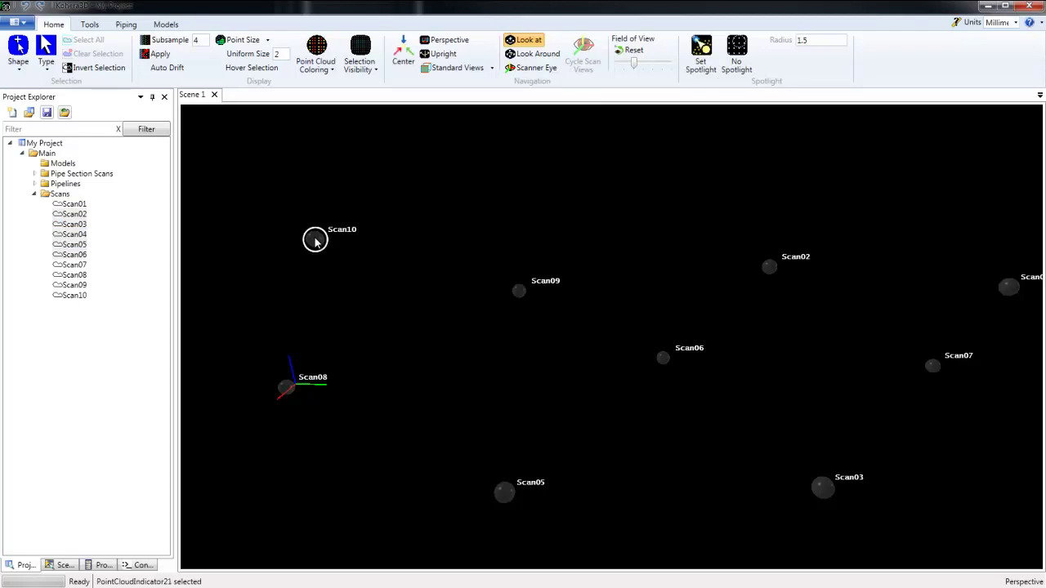
right_click(314, 239)
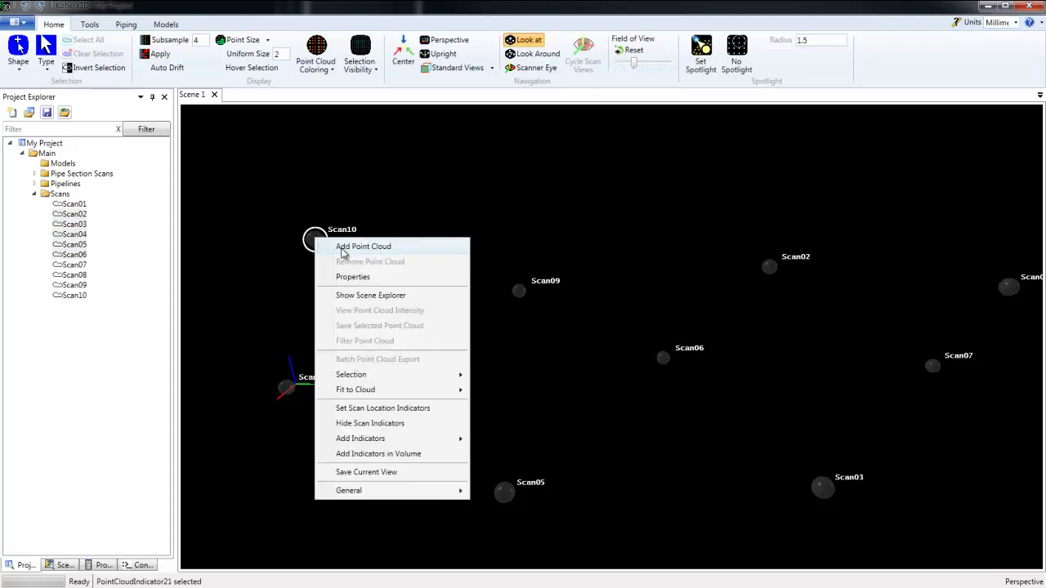
click(389, 225)
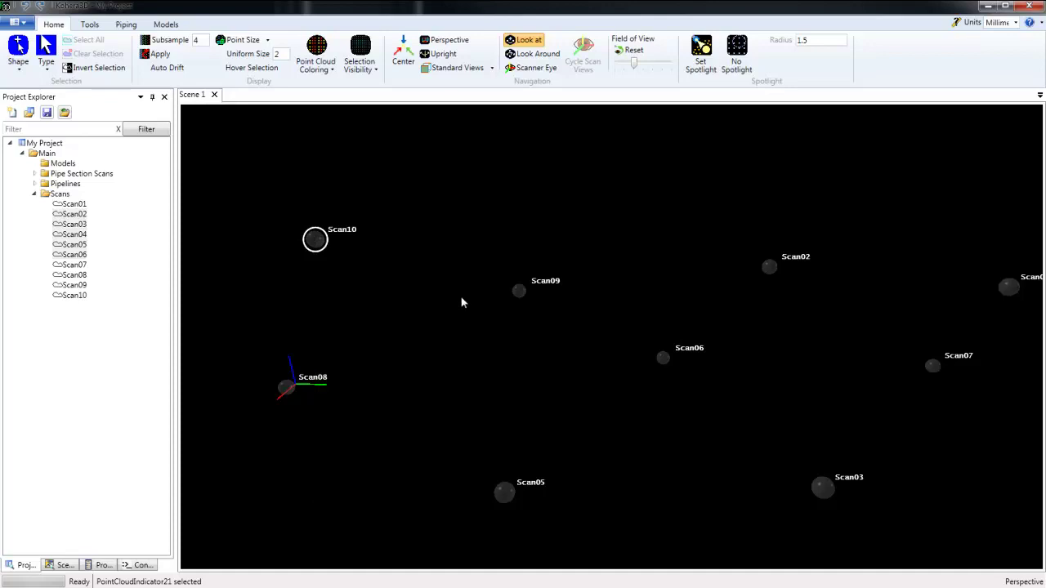
ctrl+click(520, 292)
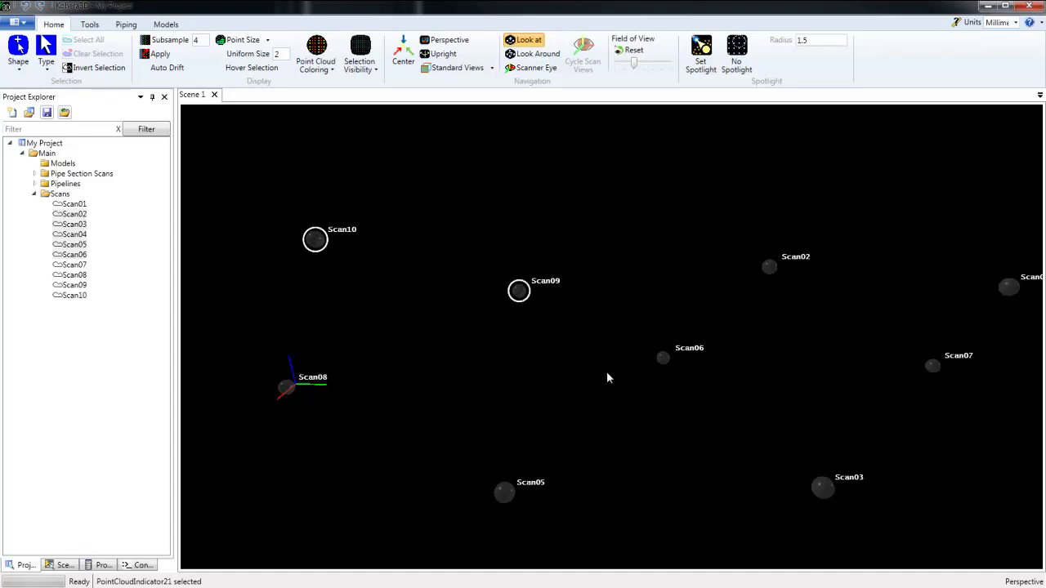
right_click(506, 495)
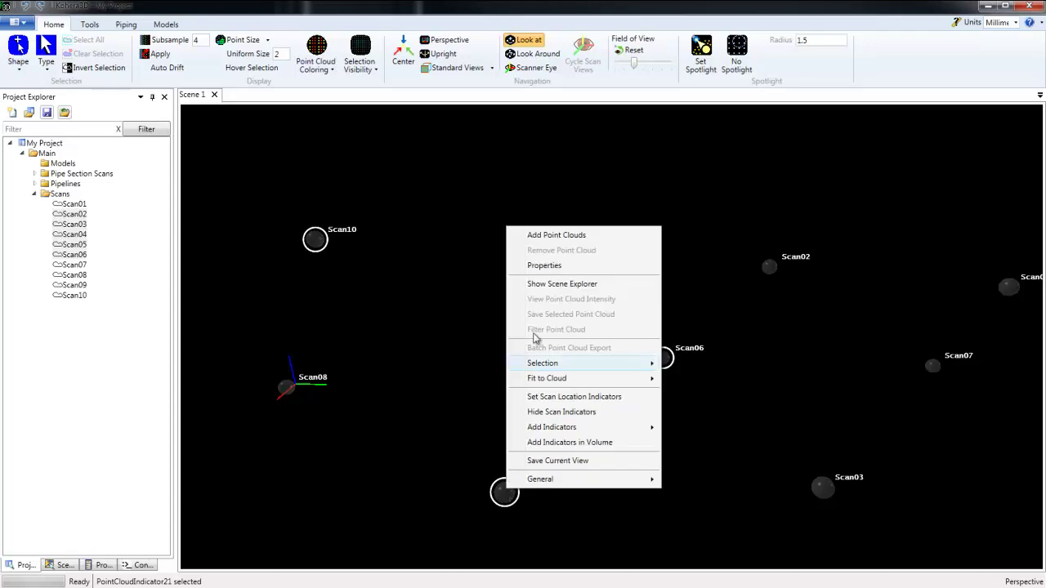
click(549, 236)
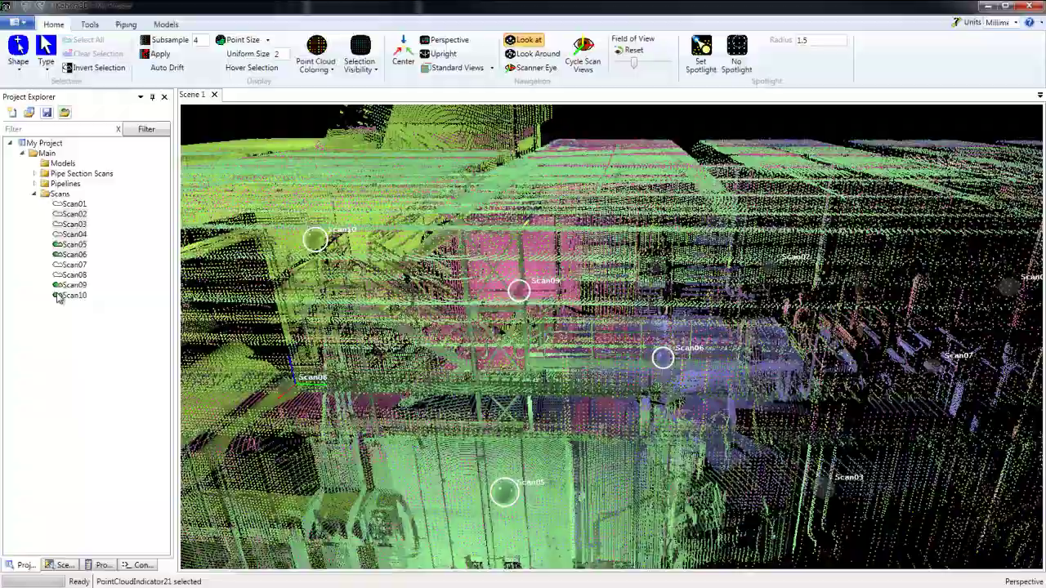
Examine the loaded point clouds around the Scan05 location indicator
drag(800, 471, 588, 406)
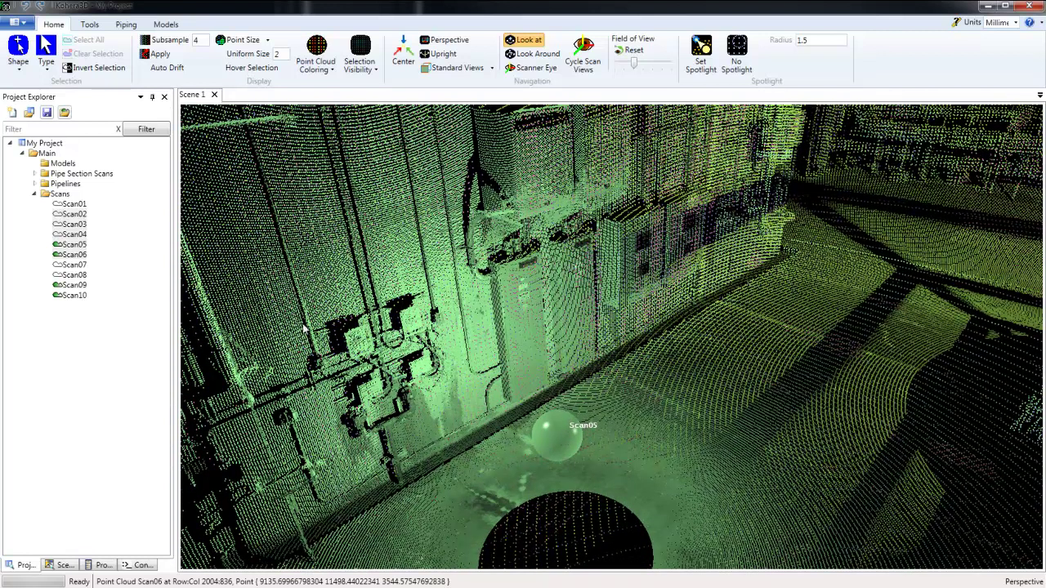
middle_drag(683, 472, 702, 372)
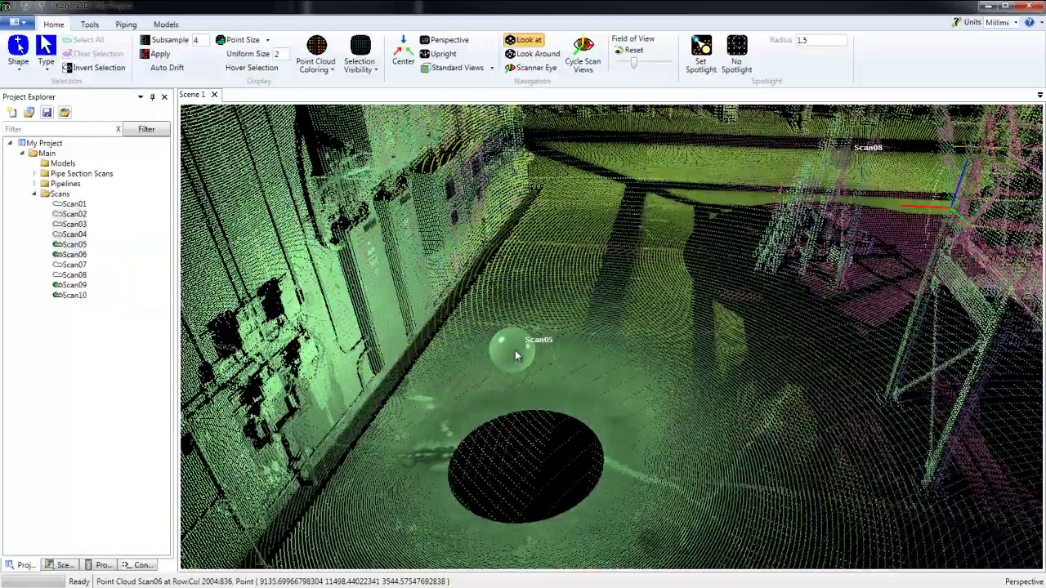
click(515, 350)
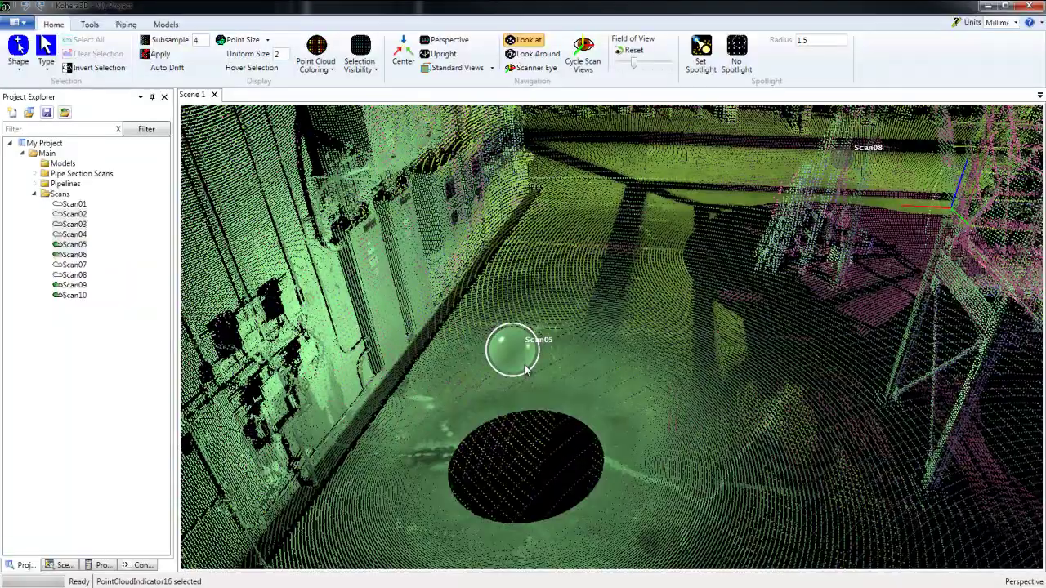
double_click(525, 366)
middle_drag(524, 364, 224, 468)
middle_drag(775, 414, 336, 304)
scroll(629, 449, up, 2)
middle_drag(629, 449, 825, 446)
drag(825, 447, 735, 371)
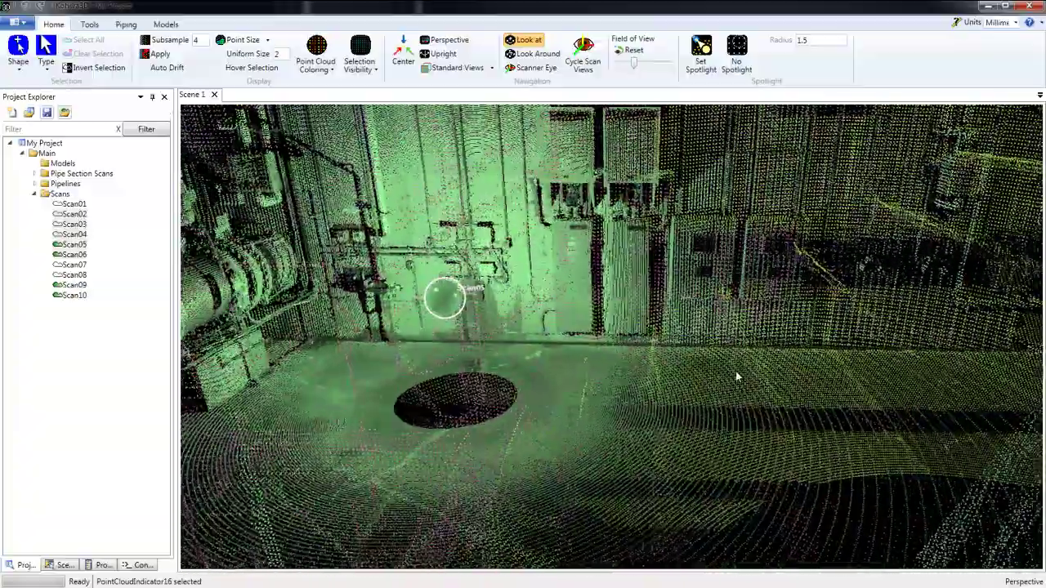
Find the Scan08 location indicator in the scene and select the matching scan in the project tree
drag(447, 406, 578, 460)
scroll(586, 467, up, 5)
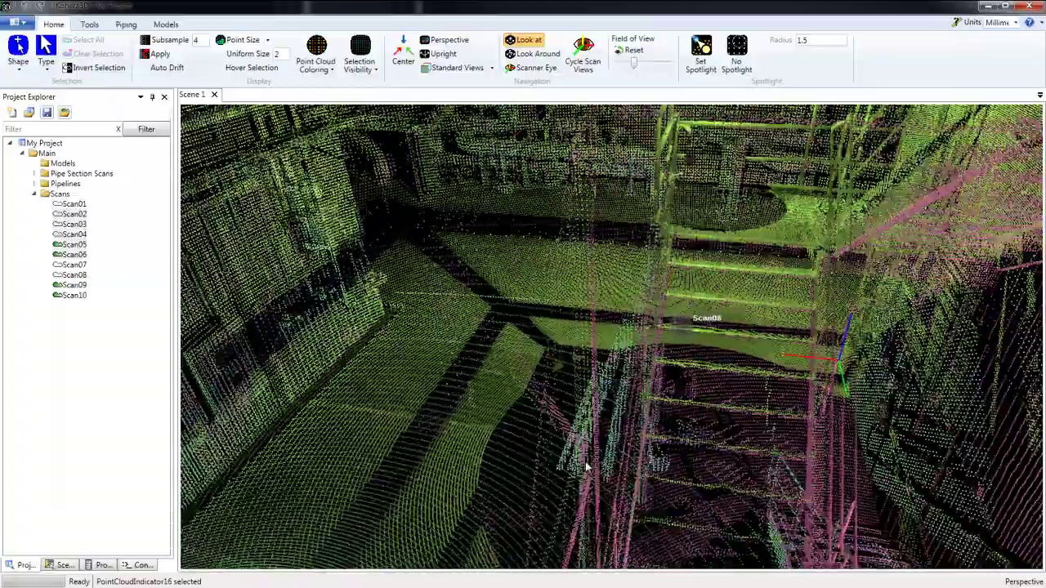
drag(689, 498, 634, 422)
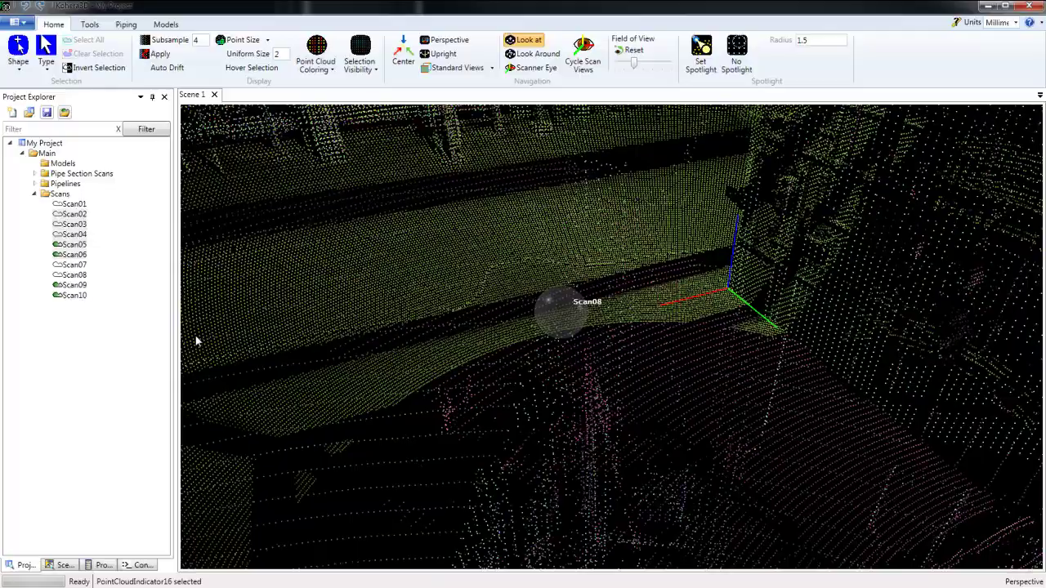
click(72, 276)
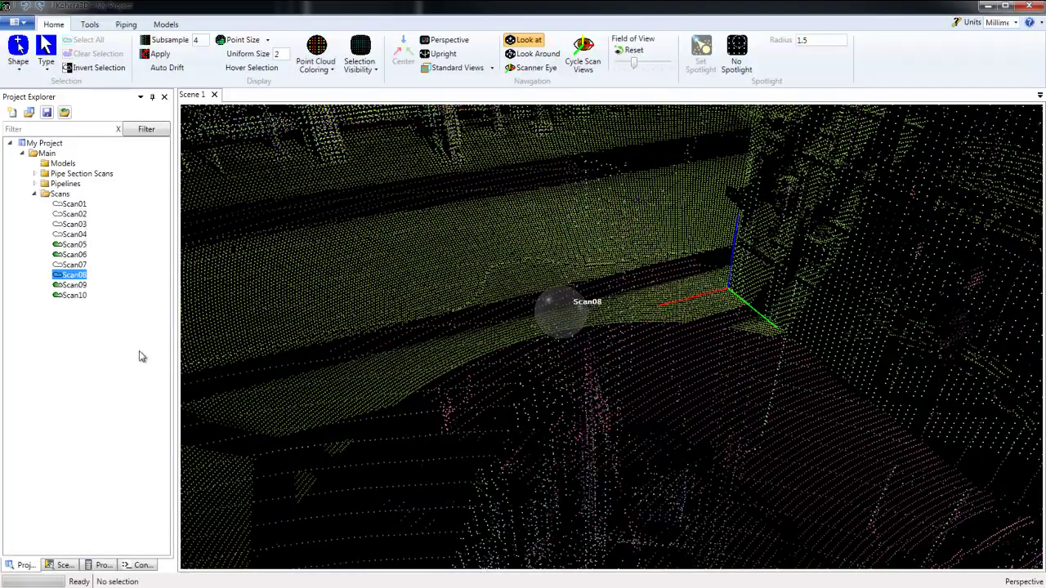
Hide the scan location indicators in the scene
drag(647, 435, 410, 413)
middle_drag(410, 417, 606, 242)
scroll(592, 249, down, 3)
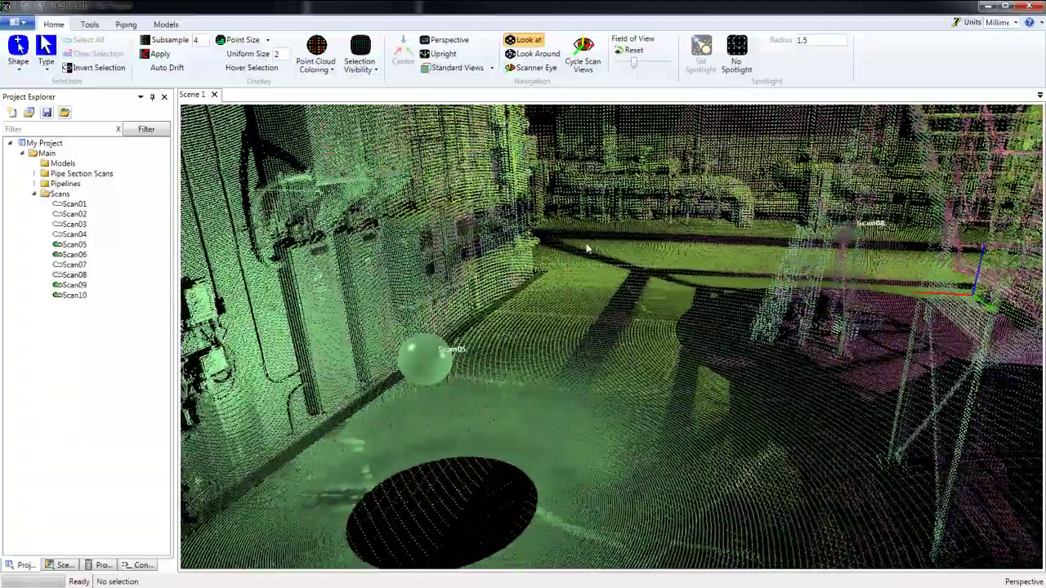
drag(586, 250, 519, 249)
scroll(549, 254, down, 3)
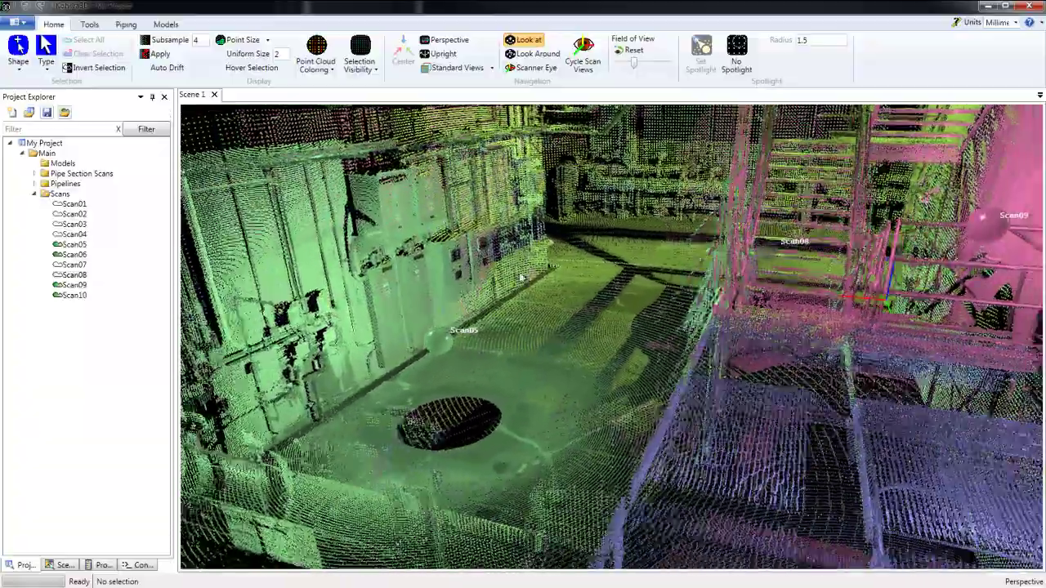
right_click(522, 279)
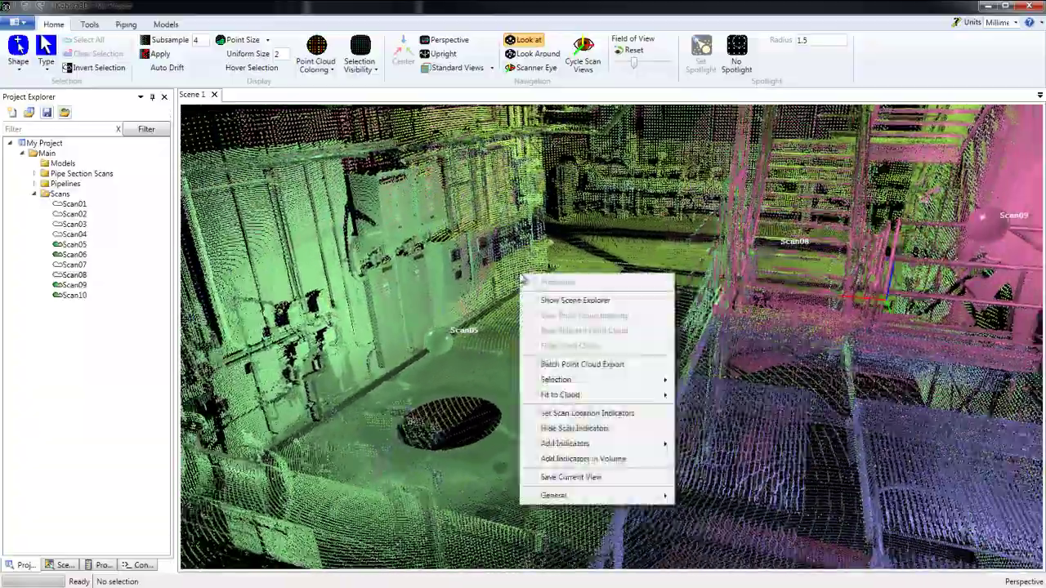
click(562, 432)
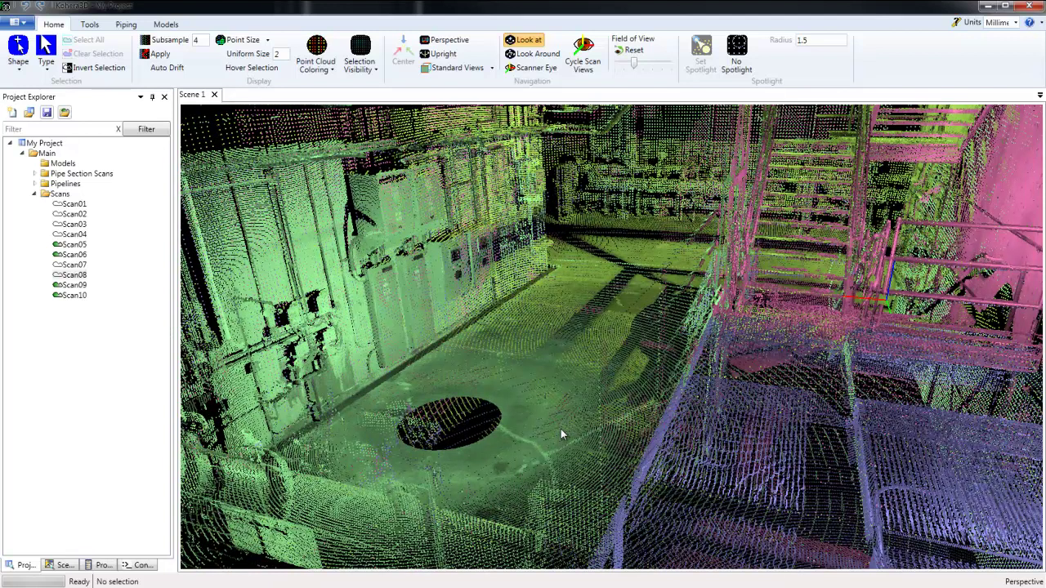
Load the entire Scans folder into the scene
click(59, 195)
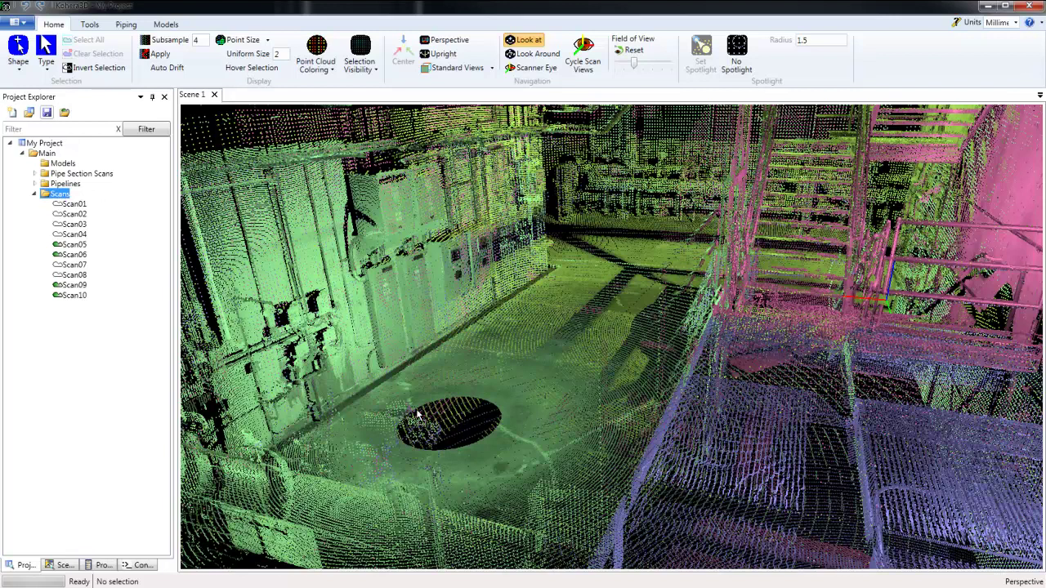
drag(417, 414, 418, 415)
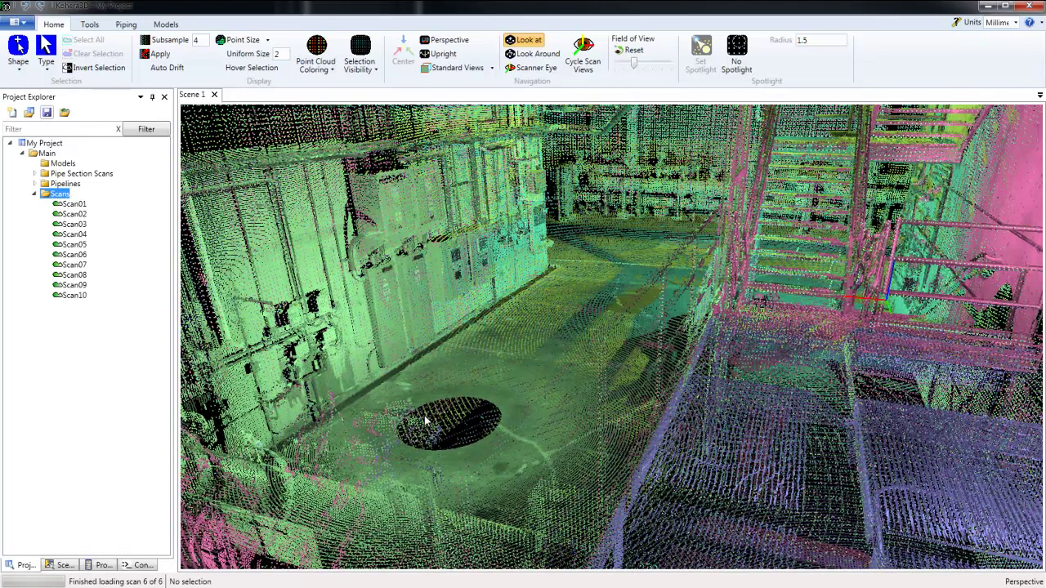
drag(472, 370, 626, 467)
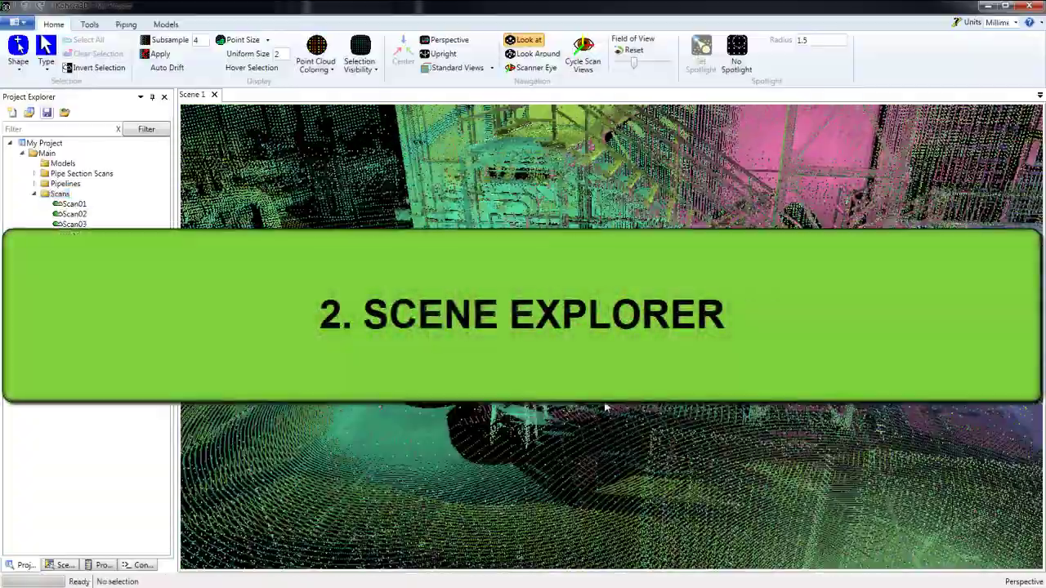
drag(606, 407, 723, 423)
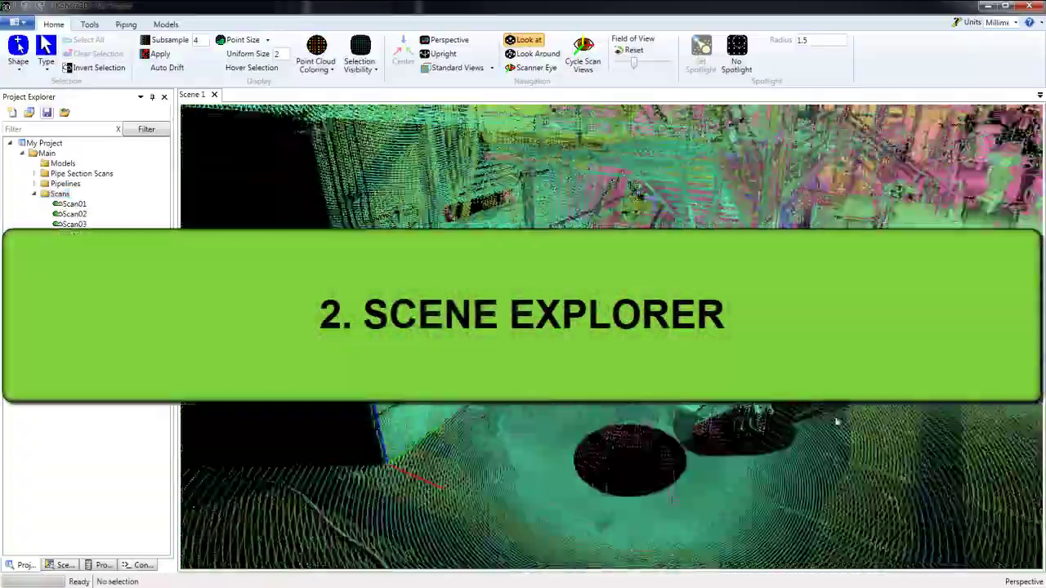
drag(852, 410, 670, 474)
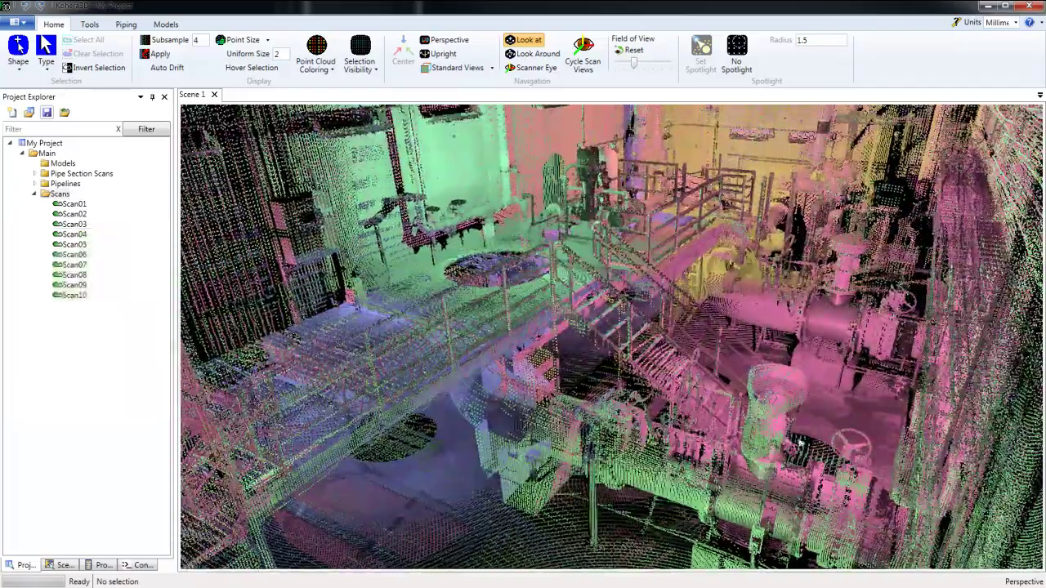
drag(800, 442, 574, 493)
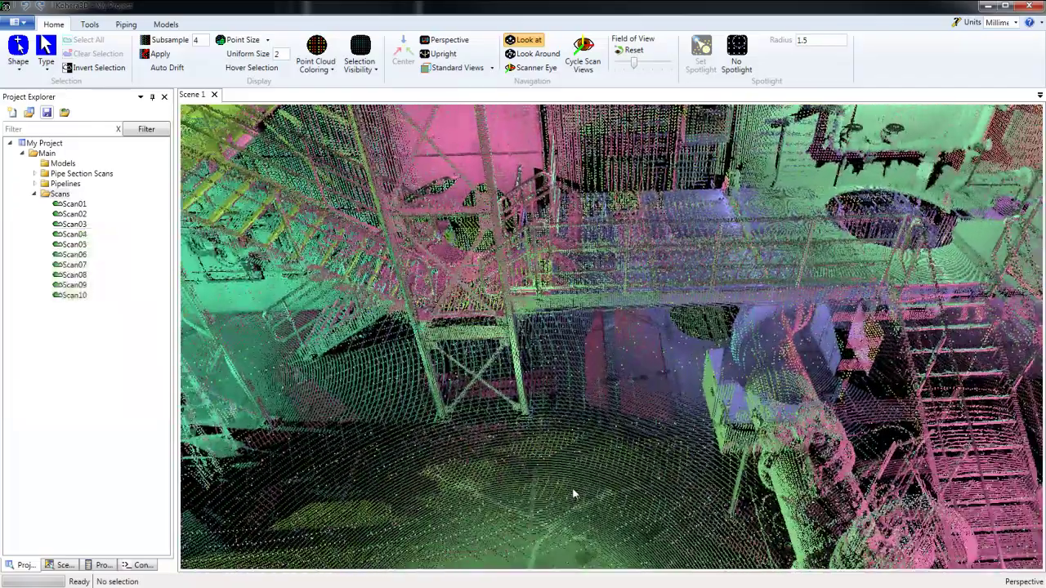
Load the Pipelines folder into Scene 1 and examine the pipe model against the point clouds
click(63, 184)
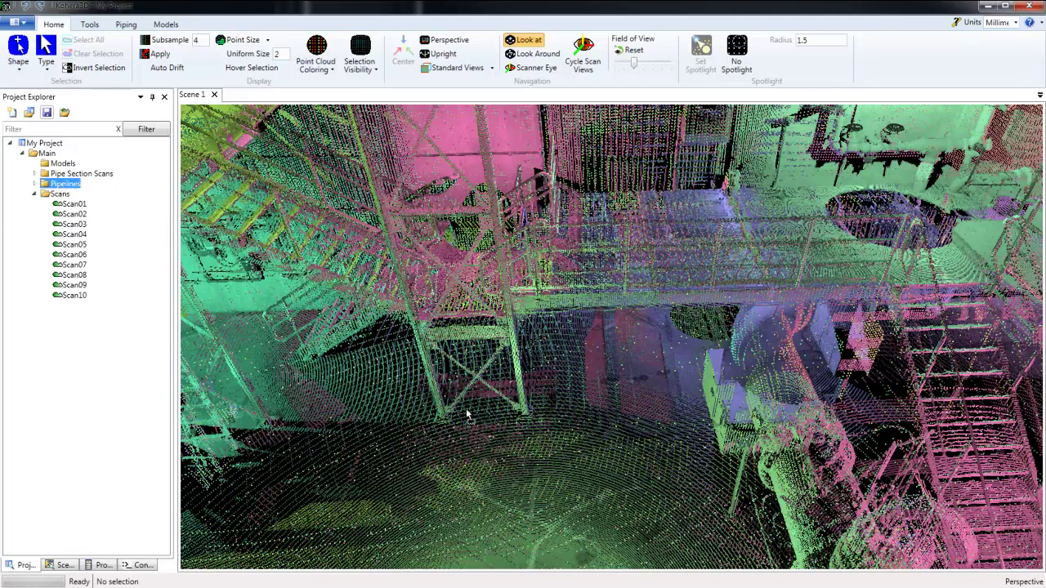
drag(466, 410, 907, 477)
middle_drag(906, 476, 591, 437)
scroll(640, 448, up, 3)
drag(640, 449, 739, 462)
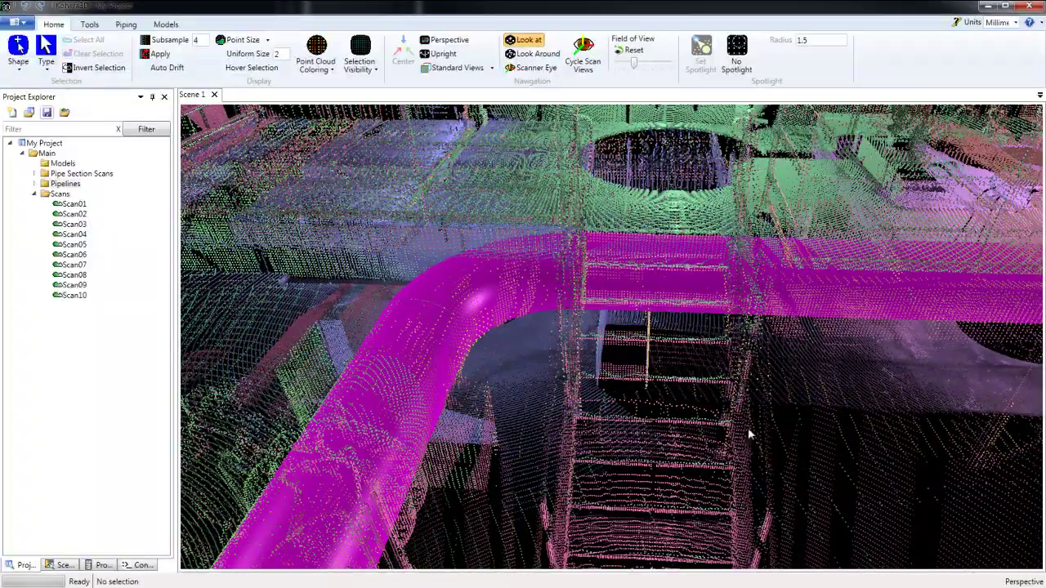
drag(758, 406, 619, 371)
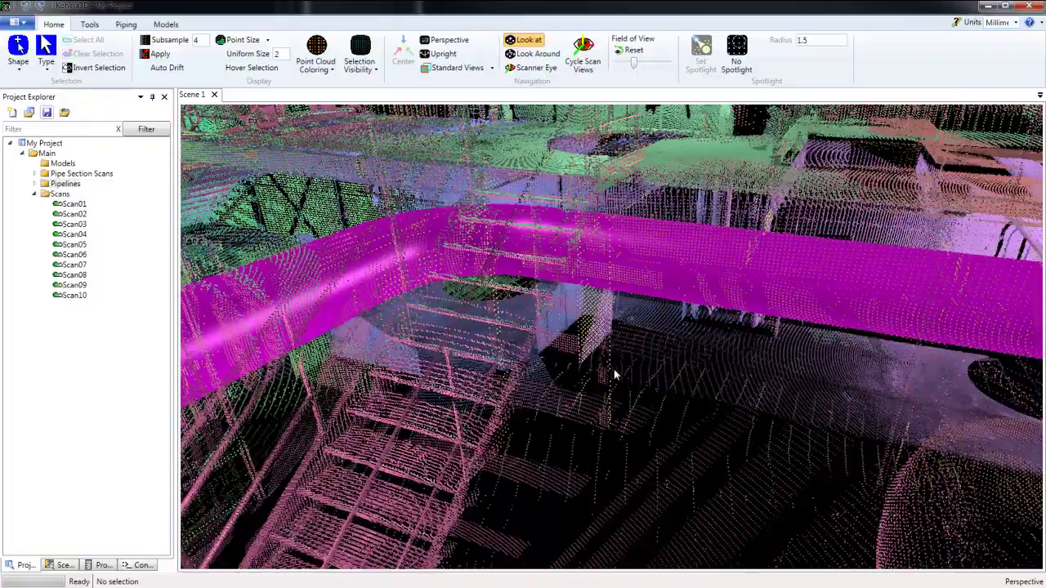
Open the Scene Explorer and switch the visibility of the whole Scans group off and back on
click(64, 566)
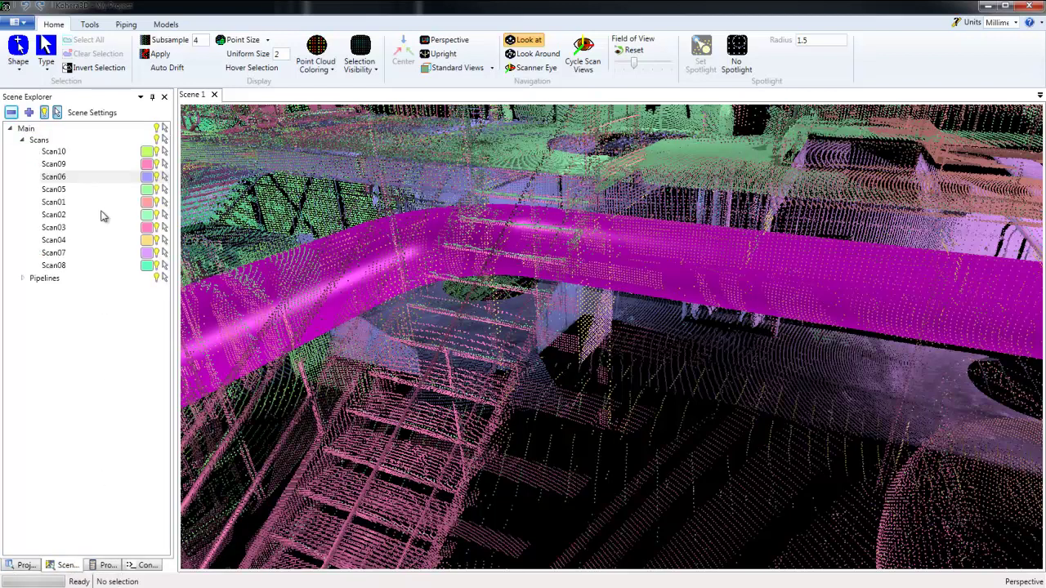
click(92, 26)
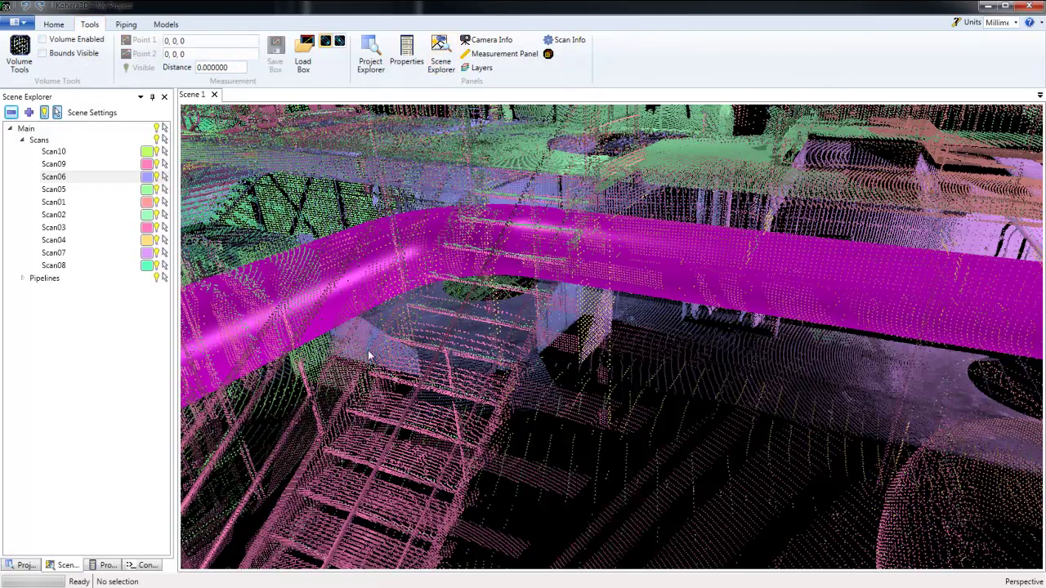
click(158, 140)
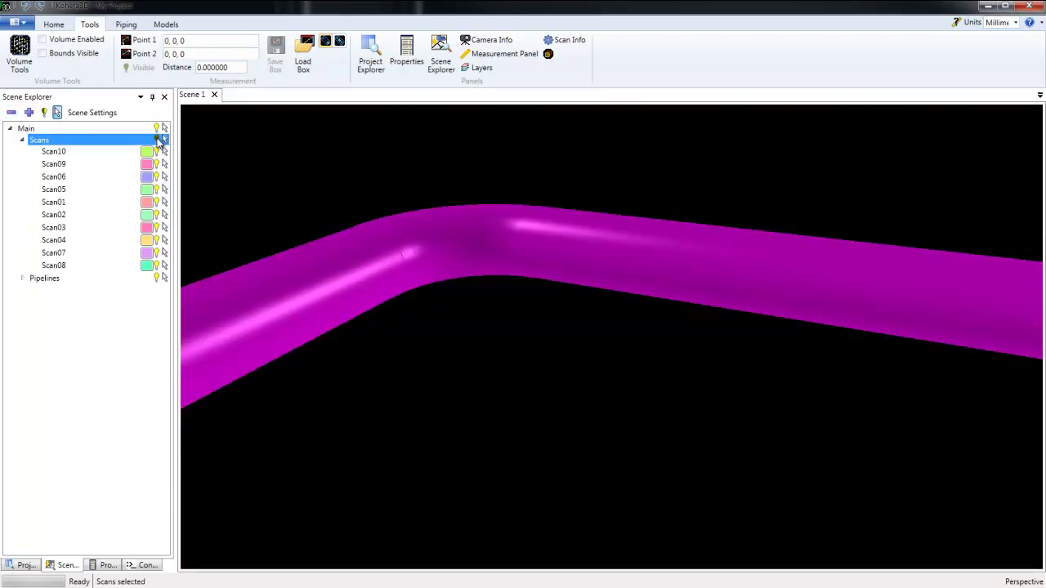
click(159, 140)
Select Scan10 through Scan04 in the Scene Explorer, hide them together and show them again
click(57, 153)
shift+click(50, 242)
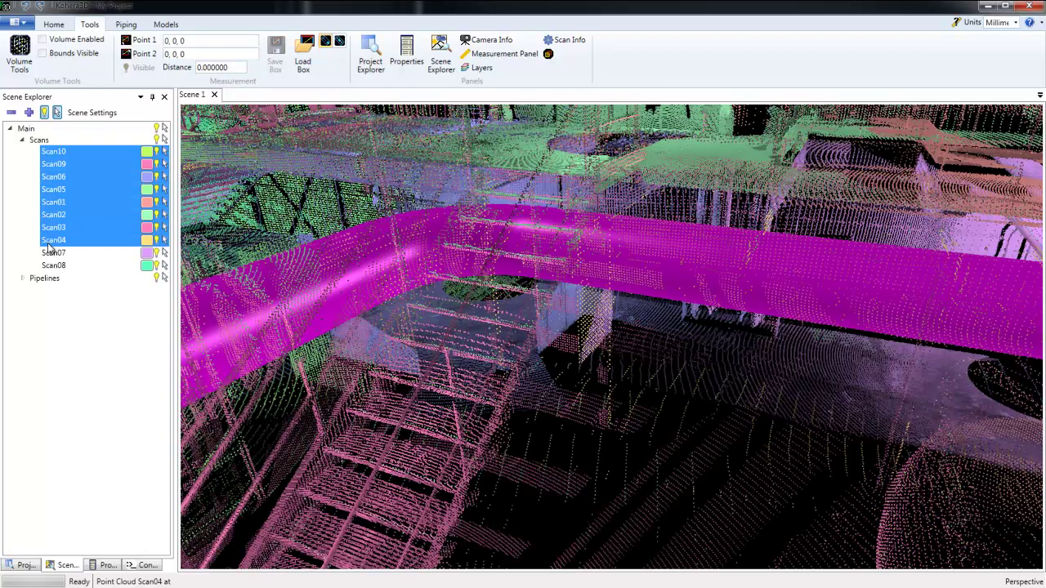
click(157, 241)
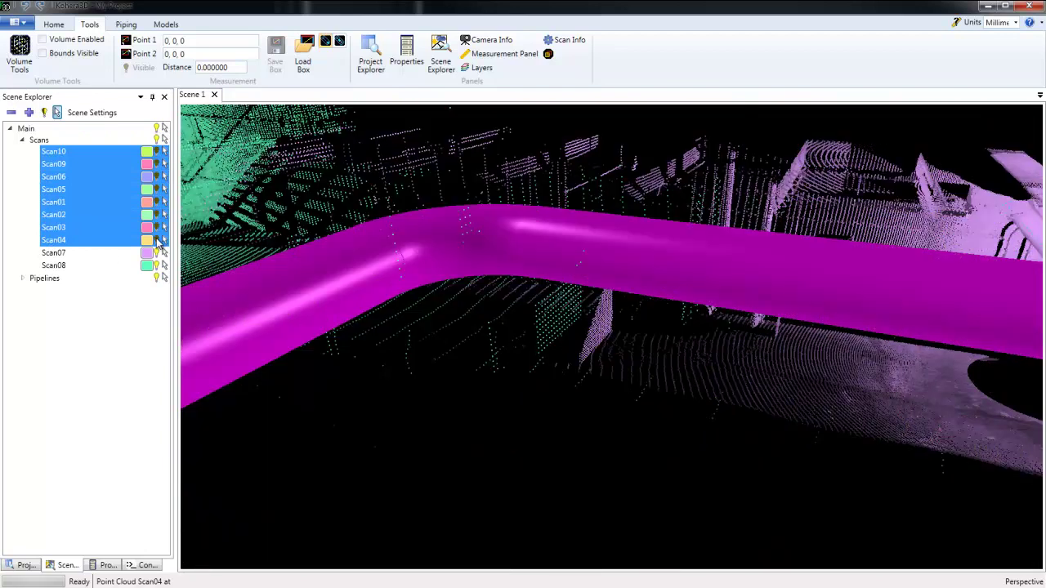
click(157, 241)
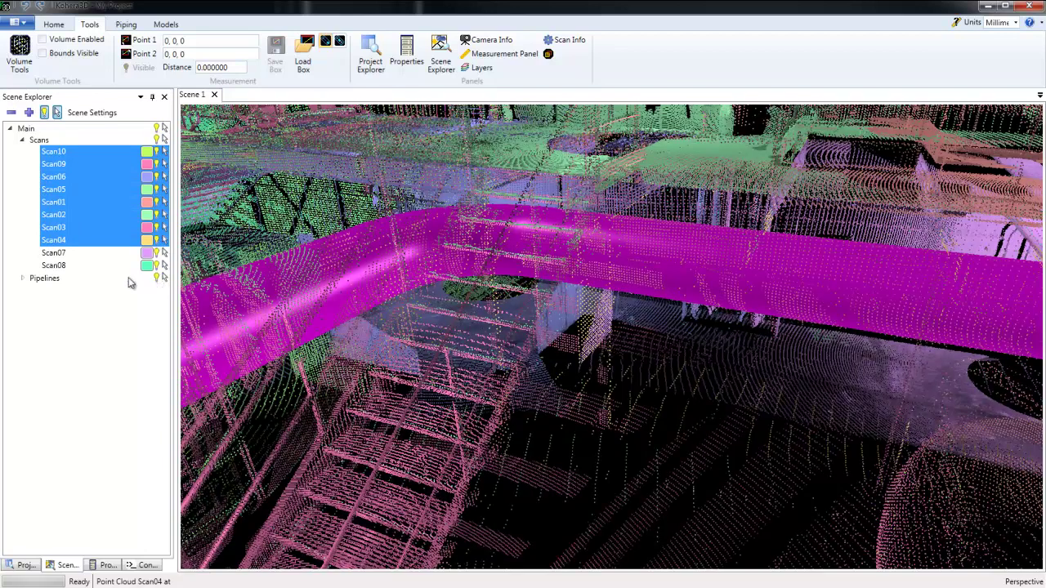
Hide the Pipelines group in the scene, show it again and look over the combined view
click(52, 279)
click(158, 279)
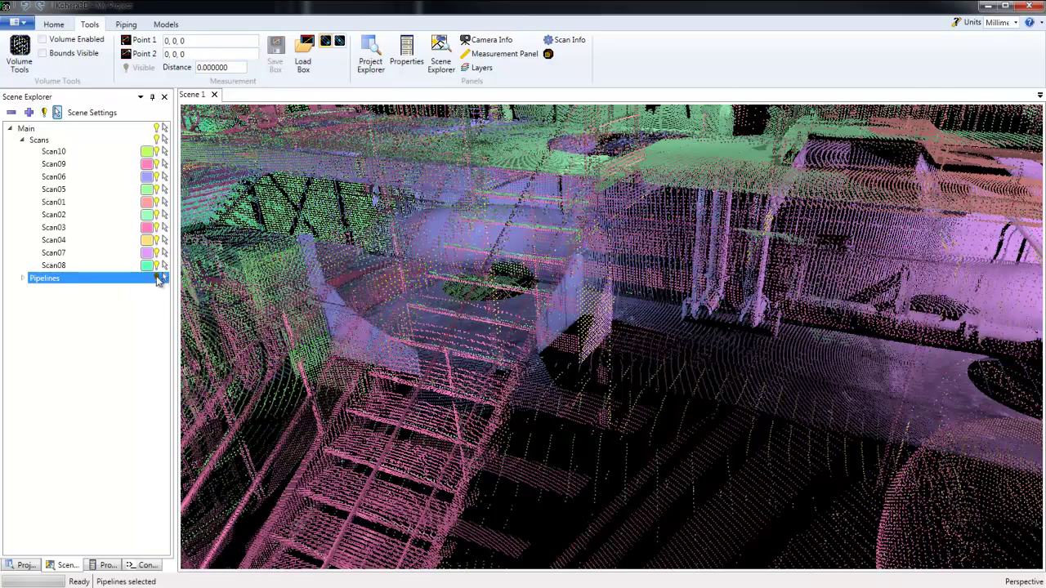
click(158, 279)
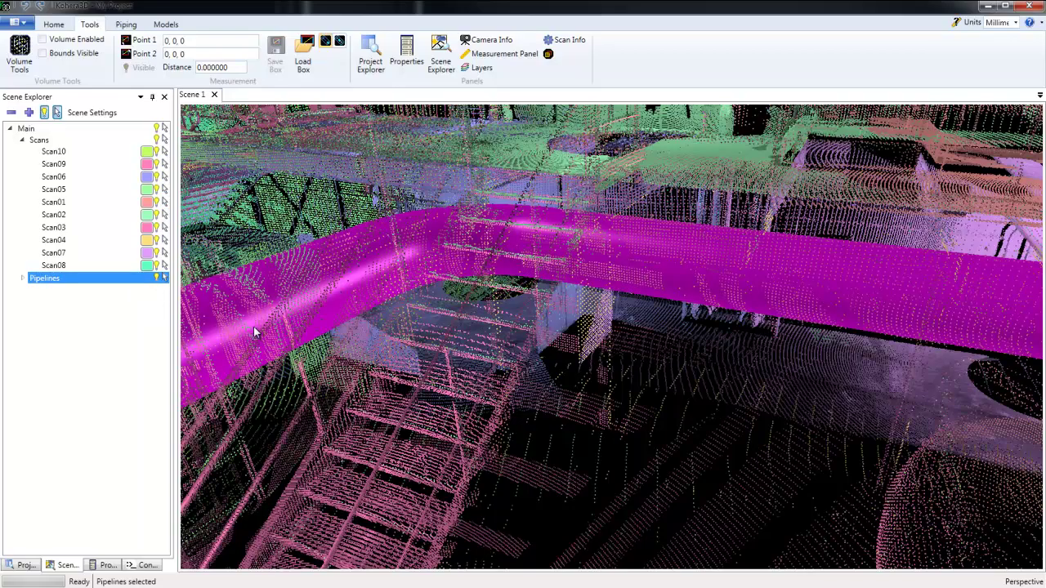
mouse_move(662, 424)
middle_down()
mouse_move(577, 418)
mouse_move(668, 408)
middle_up()
drag(669, 408, 560, 424)
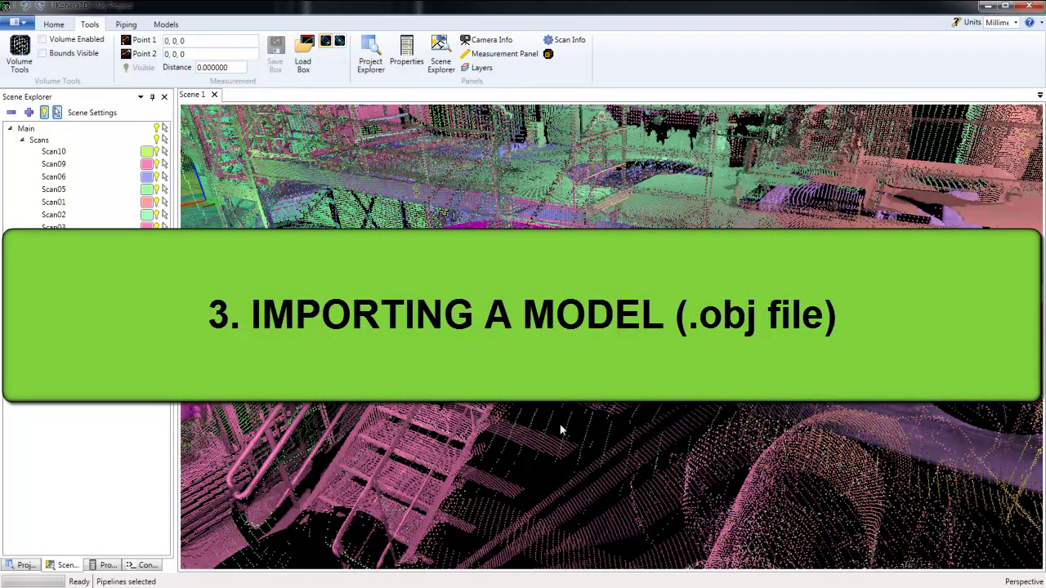
Load Scan01_Pipe Section SS2 into a new scene and add the rest of the Pipe Section Scans folder
click(25, 564)
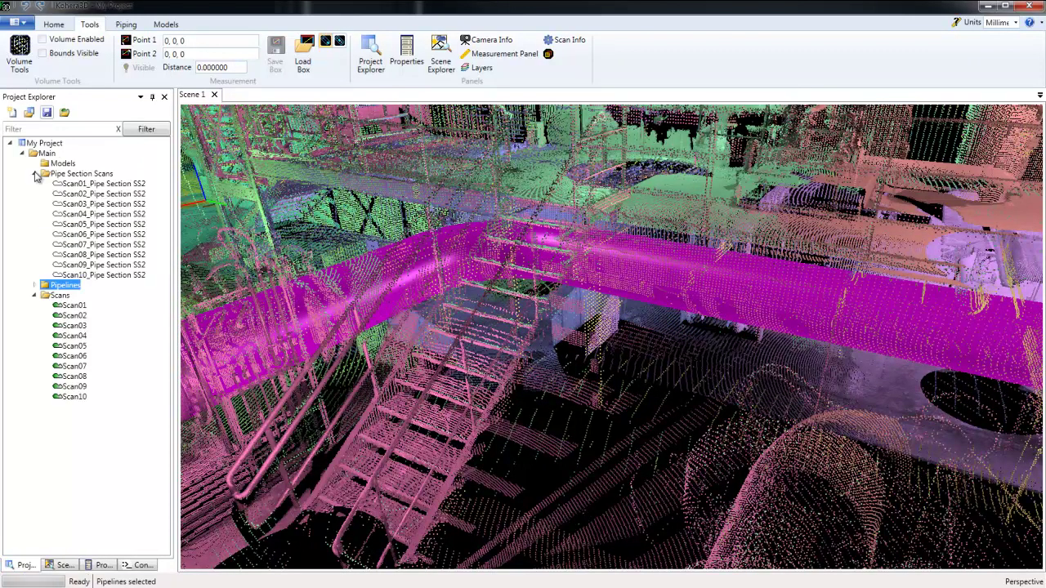
double_click(121, 187)
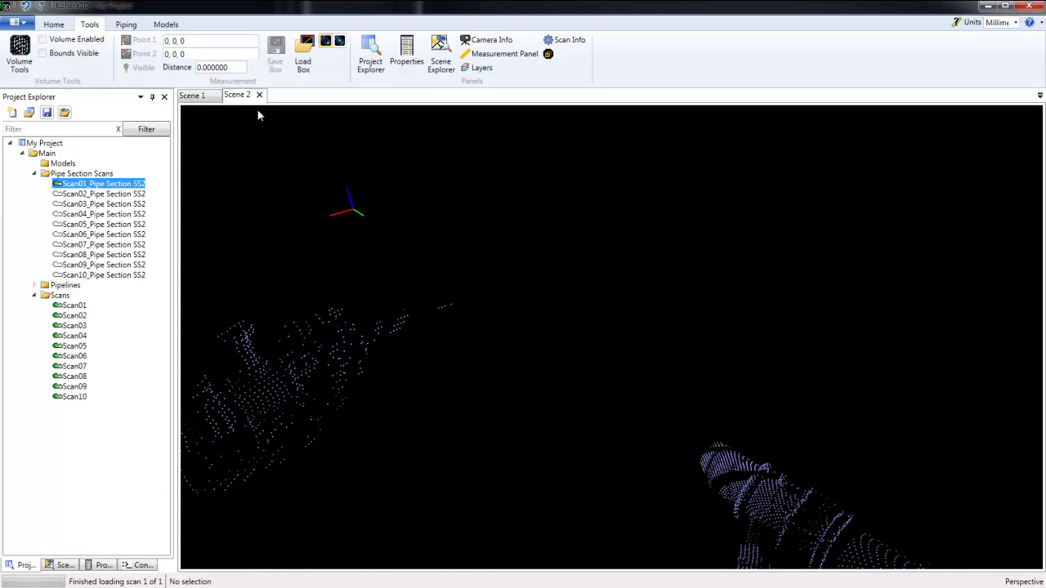
click(65, 175)
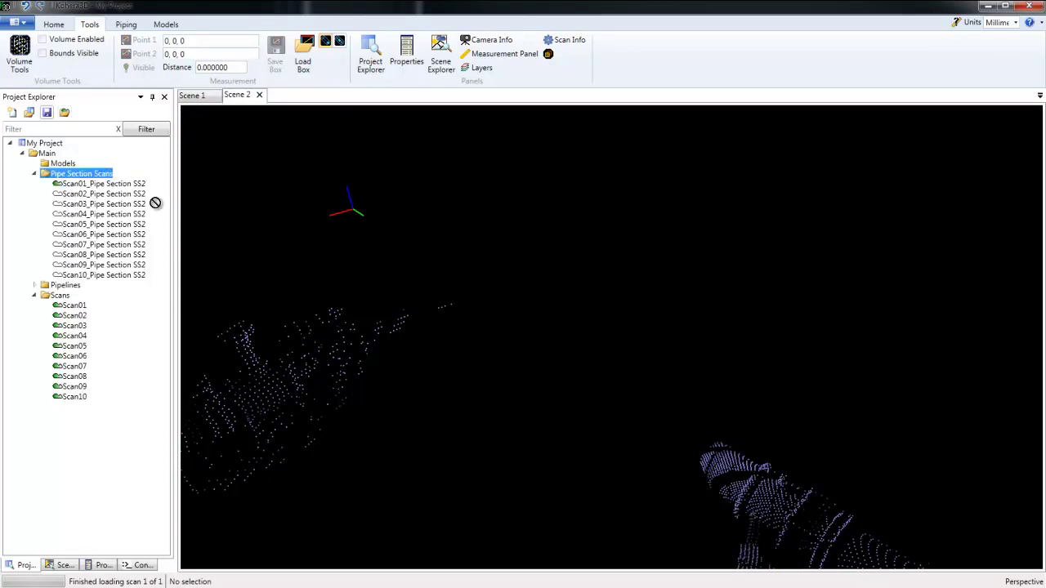
drag(341, 335, 371, 343)
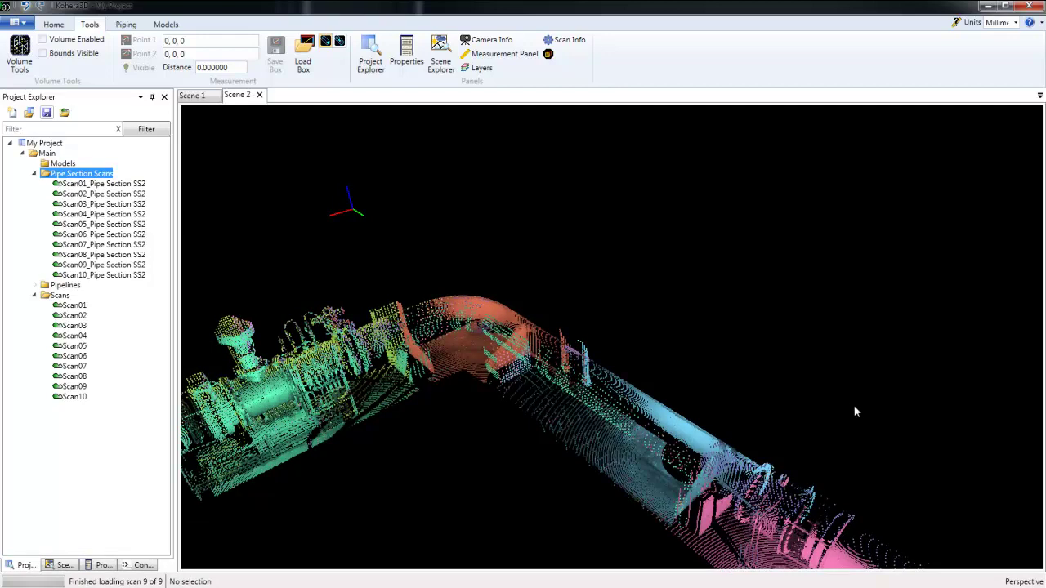
middle_drag(855, 411, 556, 479)
scroll(564, 481, up, 5)
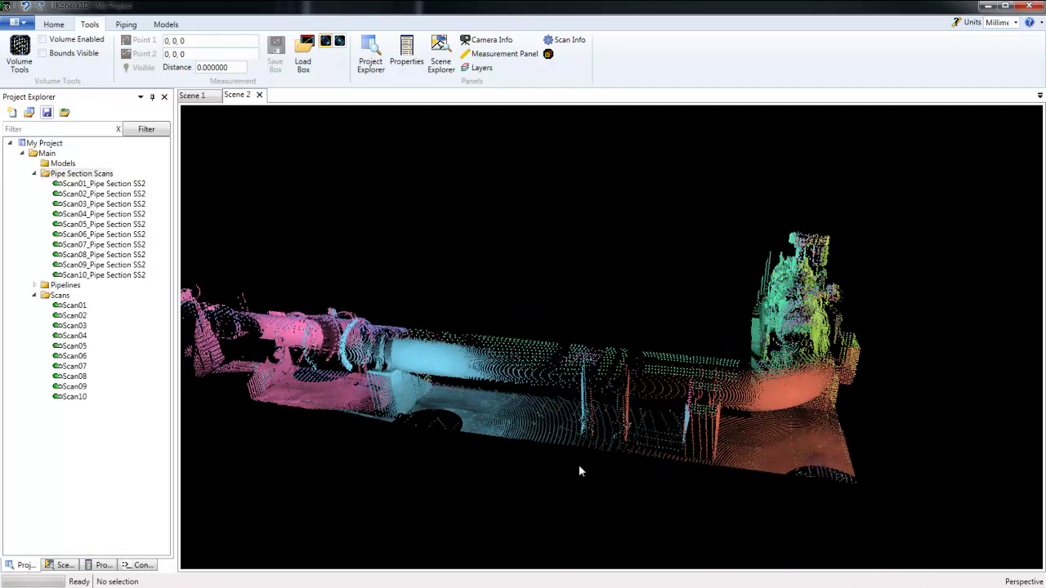
Review the full scans and the pipeline in Scene 1 for comparison with the pipe section scans
click(193, 95)
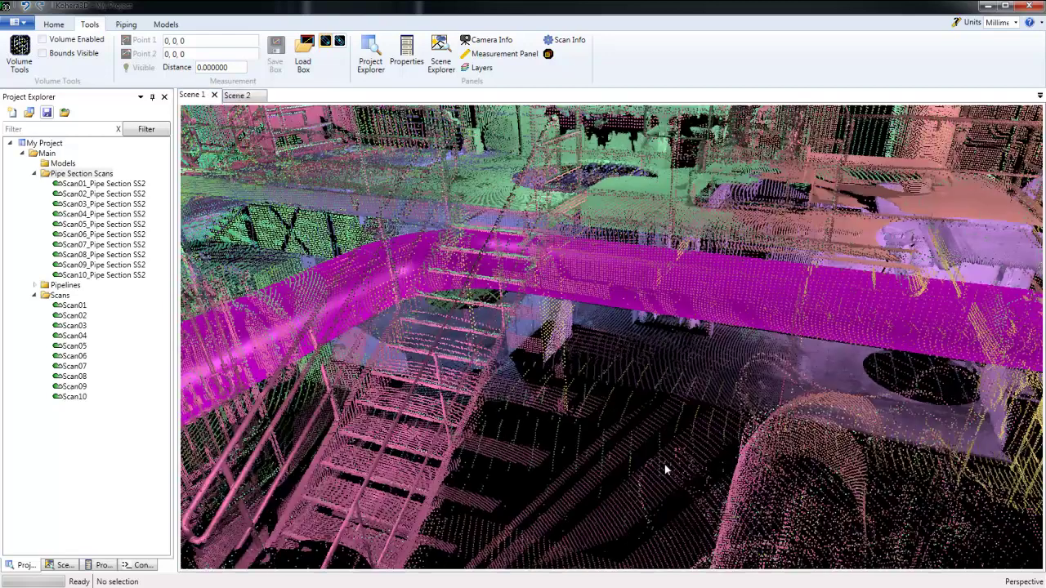
middle_drag(665, 465, 643, 463)
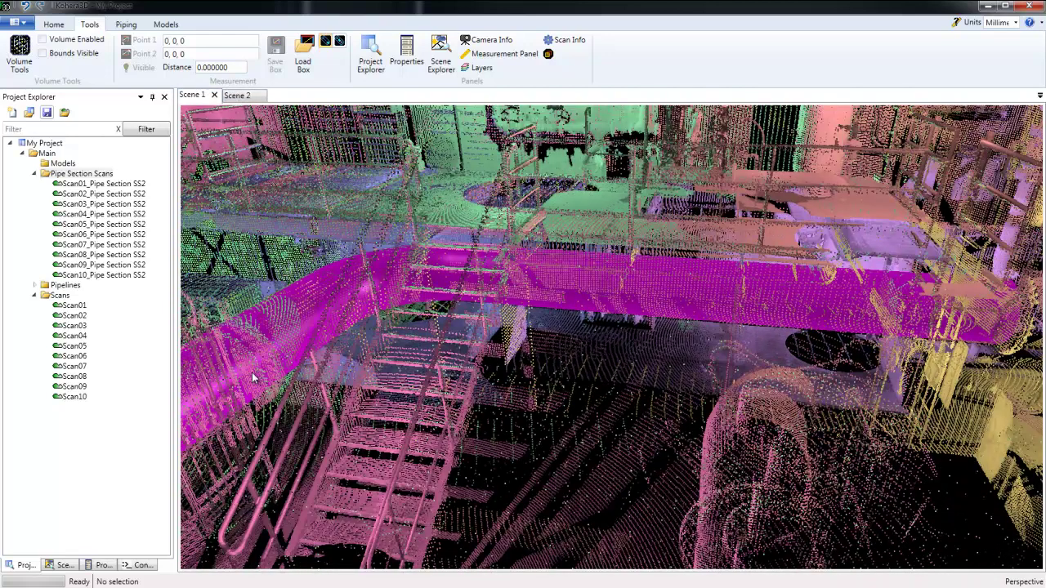
click(53, 23)
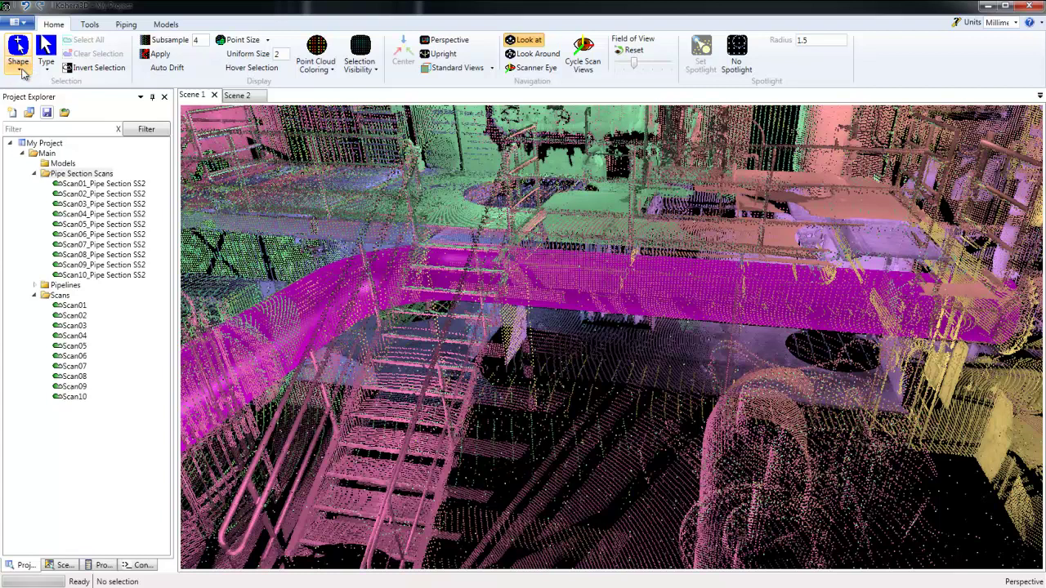
click(18, 55)
click(33, 90)
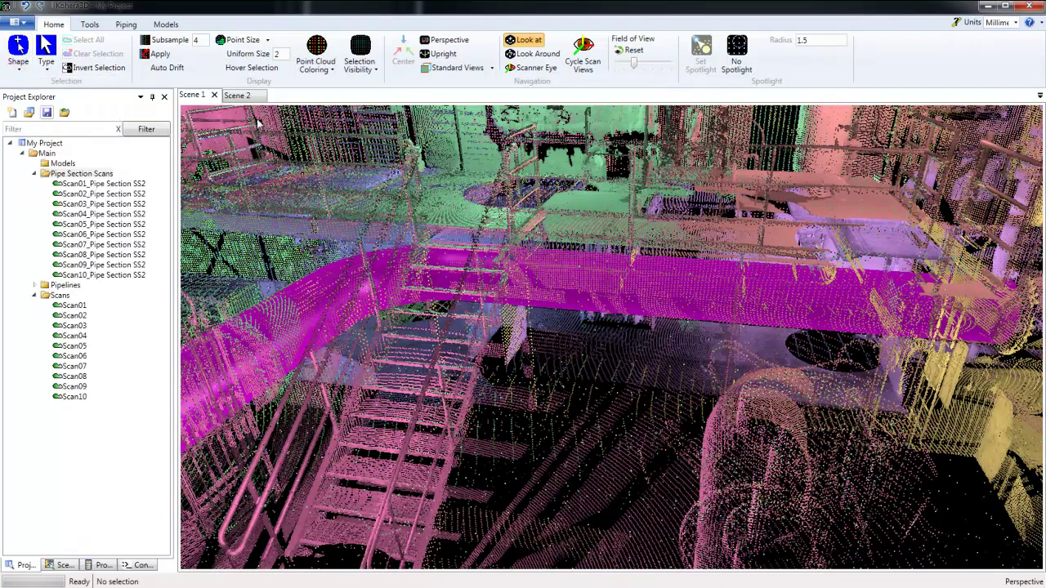
Return to Scene 2 and load the Pipelines folder alongside the pipe section scans
click(237, 96)
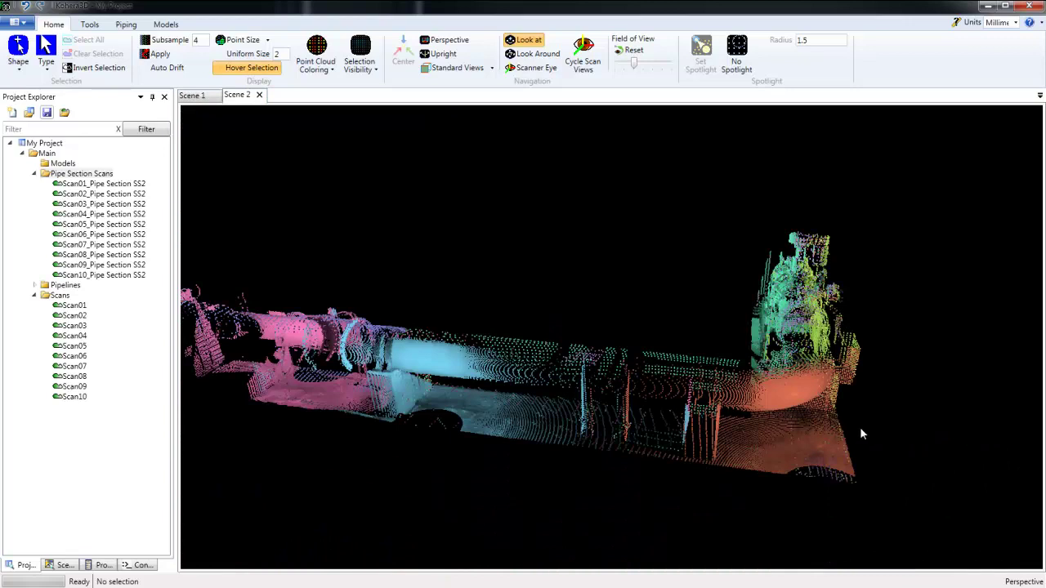
scroll(860, 426, down, 5)
middle_drag(860, 426, 583, 345)
scroll(672, 426, up, 5)
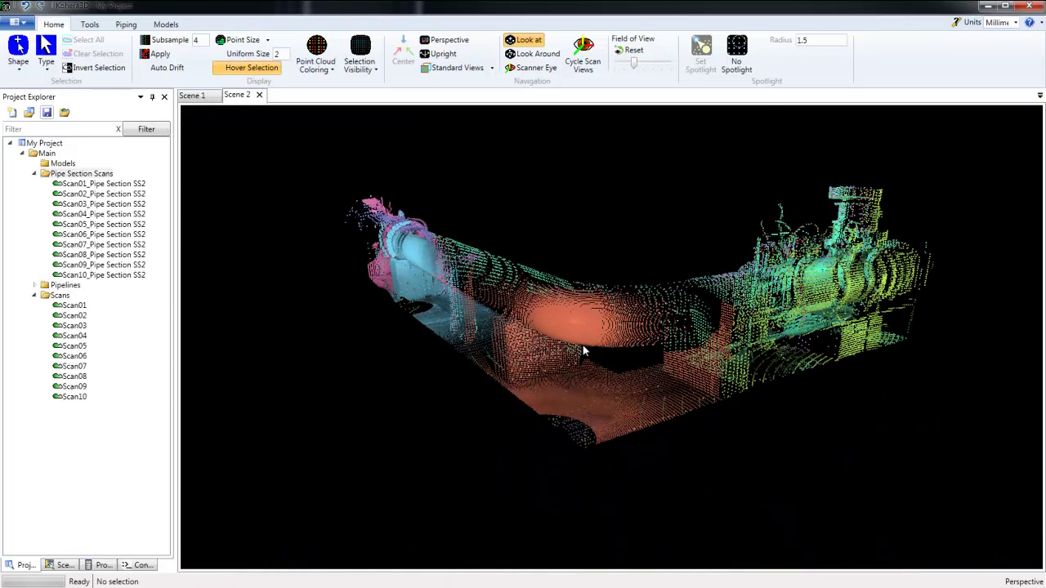
drag(582, 345, 610, 374)
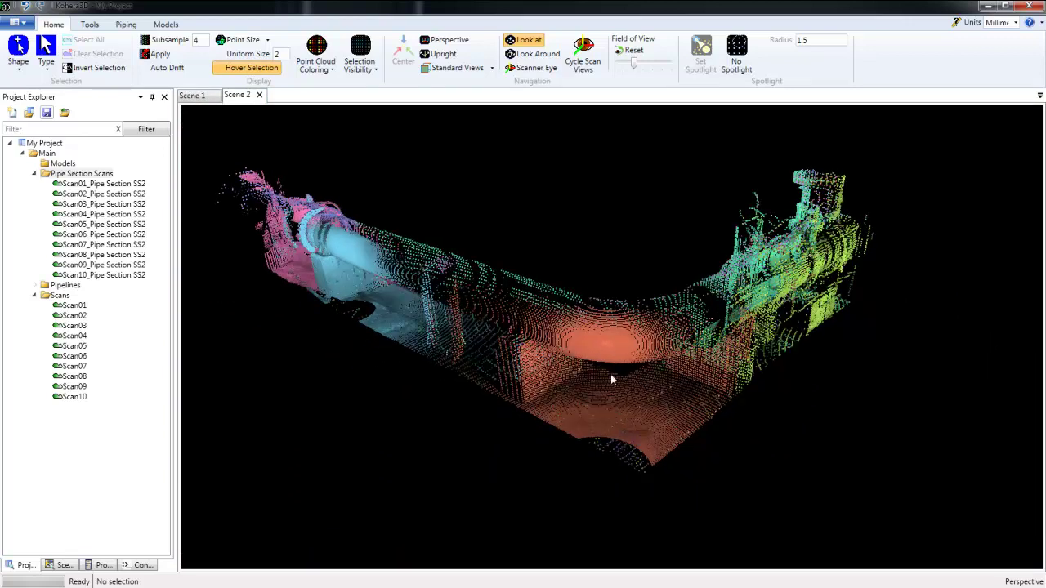
click(60, 285)
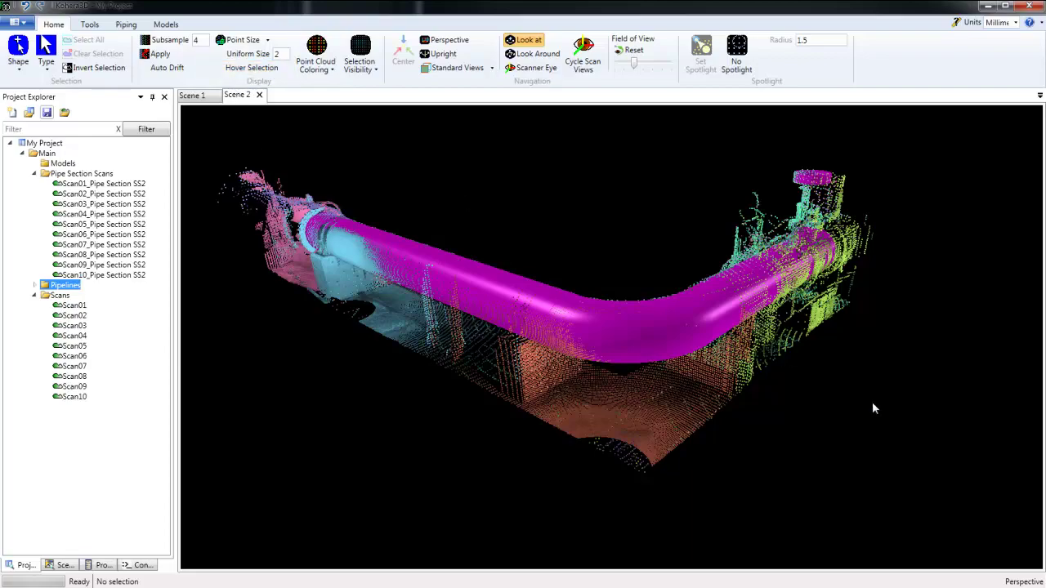
drag(872, 403, 760, 445)
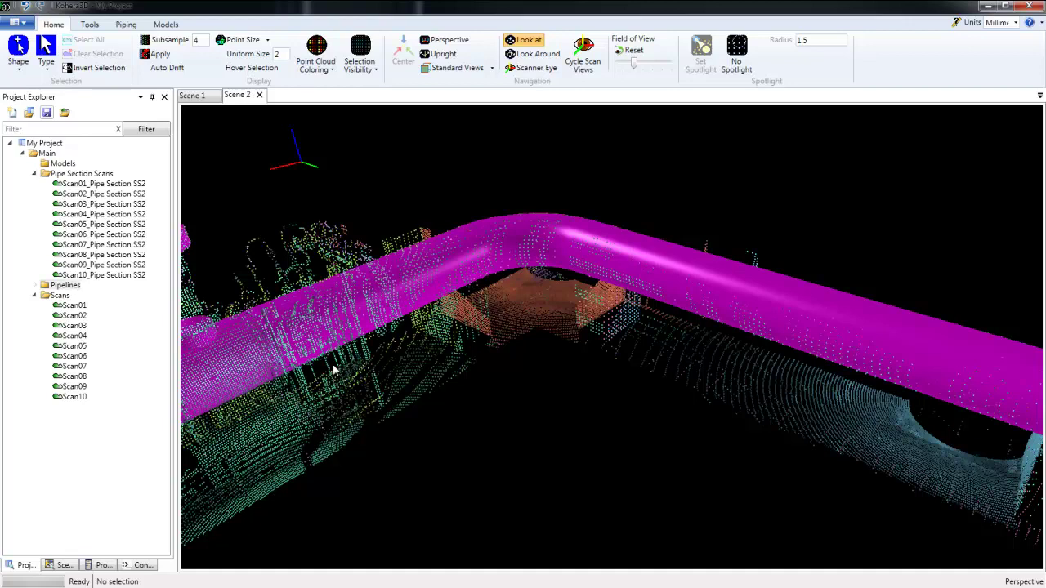
Switch to AutoCAD Plant 3D and examine the pipe centreline and the point cloud of the pipe section
mouse_move(162, 587)
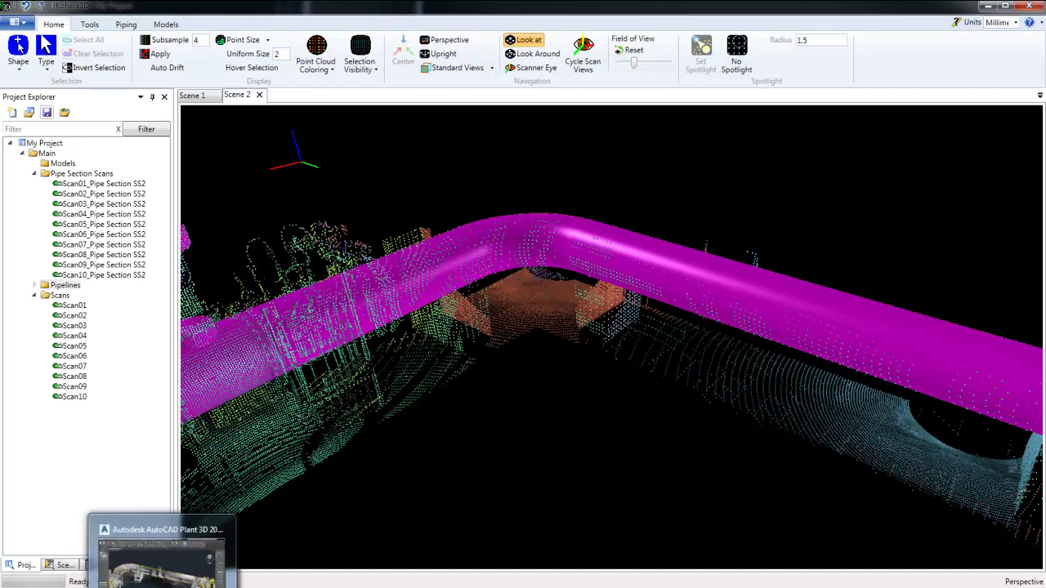
click(162, 564)
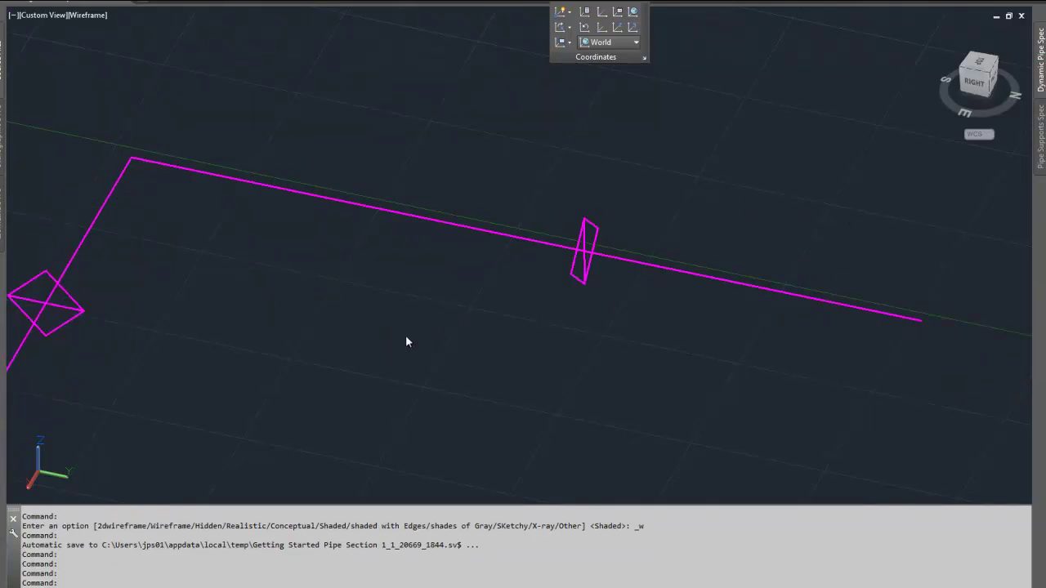
middle_drag(408, 341, 434, 332)
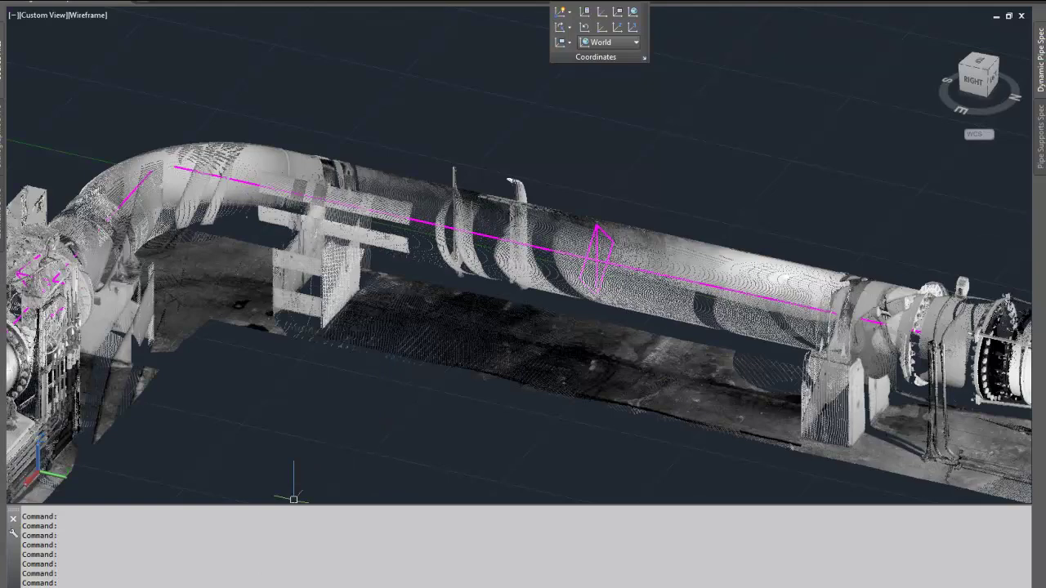
Switch back to Kohera3D and examine the pipeline model with the pipe section scans in Scene 2
click(237, 582)
click(247, 583)
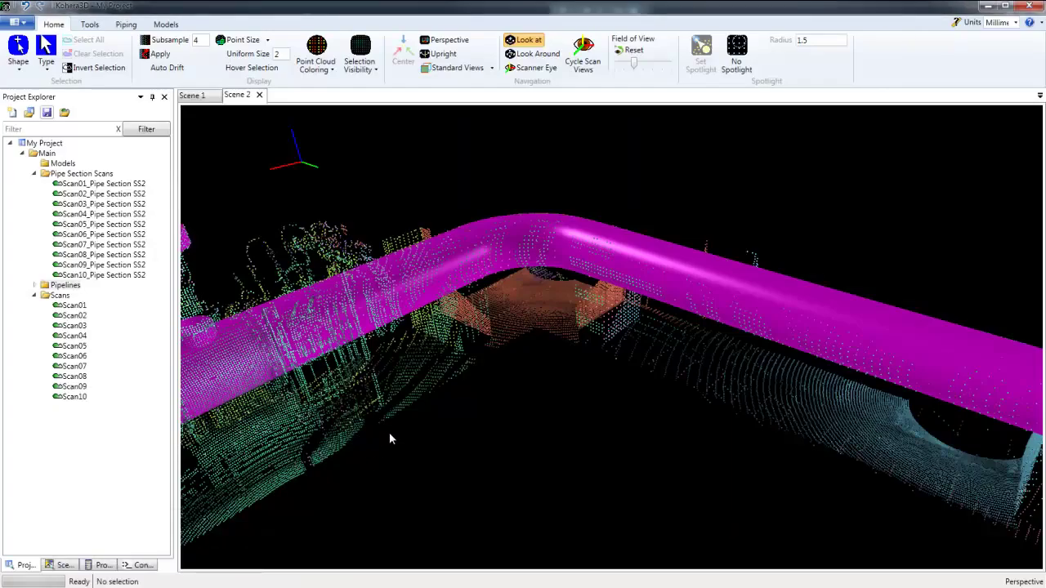
scroll(639, 448, down, 4)
middle_drag(640, 448, 656, 432)
scroll(658, 437, up, 2)
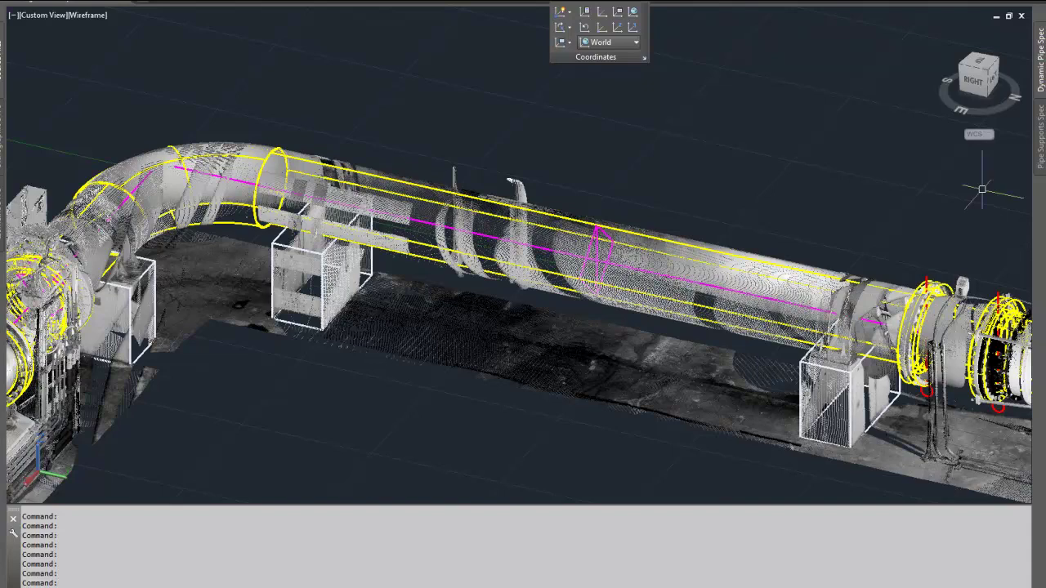
Set the AutoCAD Plant 3D viewport's visual style to Shaded and inspect the pipe and supports against the point cloud
click(91, 18)
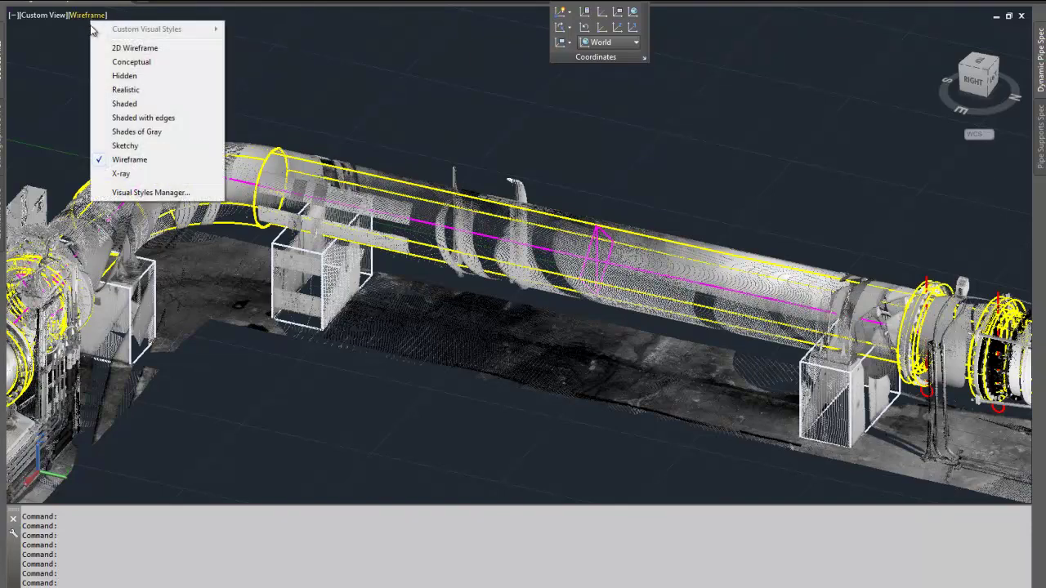
click(111, 104)
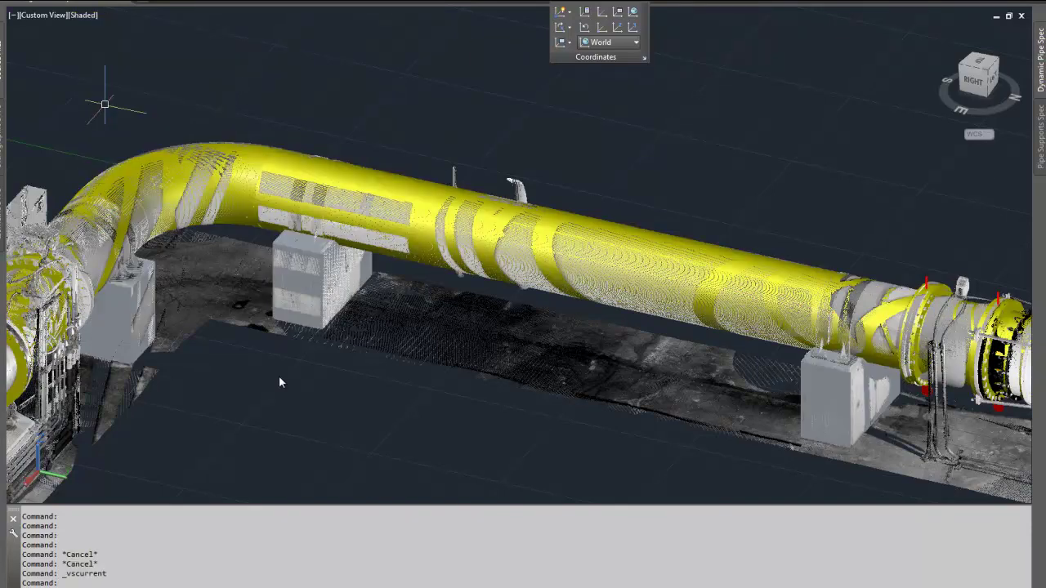
mouse_move(373, 408)
shift+middle_down()
mouse_move(373, 418)
mouse_move(343, 396)
mouse_move(389, 411)
mouse_move(467, 401)
mouse_move(463, 417)
mouse_move(521, 411)
shift+middle_up()
middle_drag(521, 411, 458, 402)
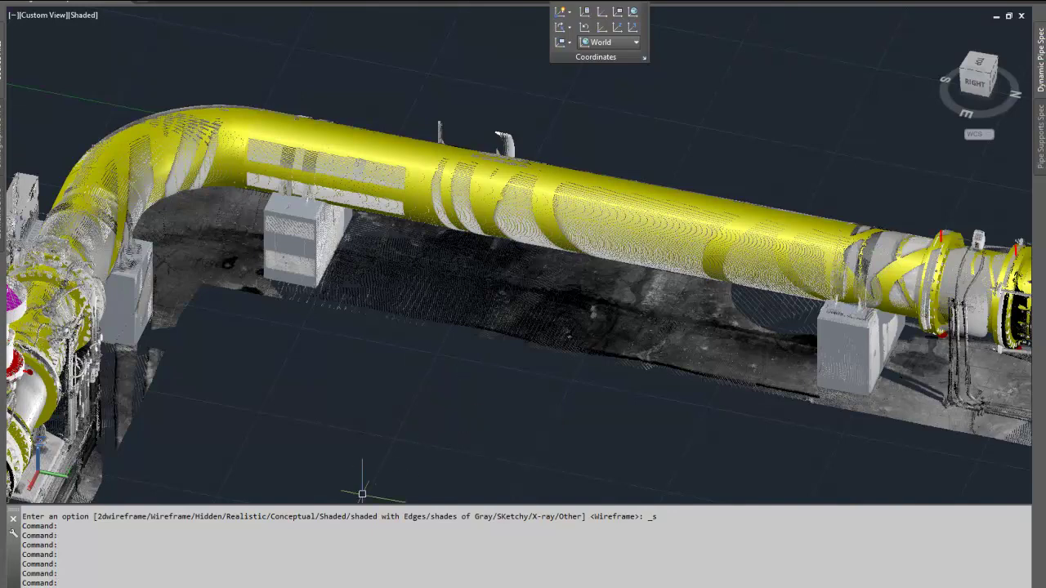
Switch back to Kohera3D and import Pipe Section 1 Solids.obj into the Models folder with source units Meters and up axis Z
mouse_move(202, 587)
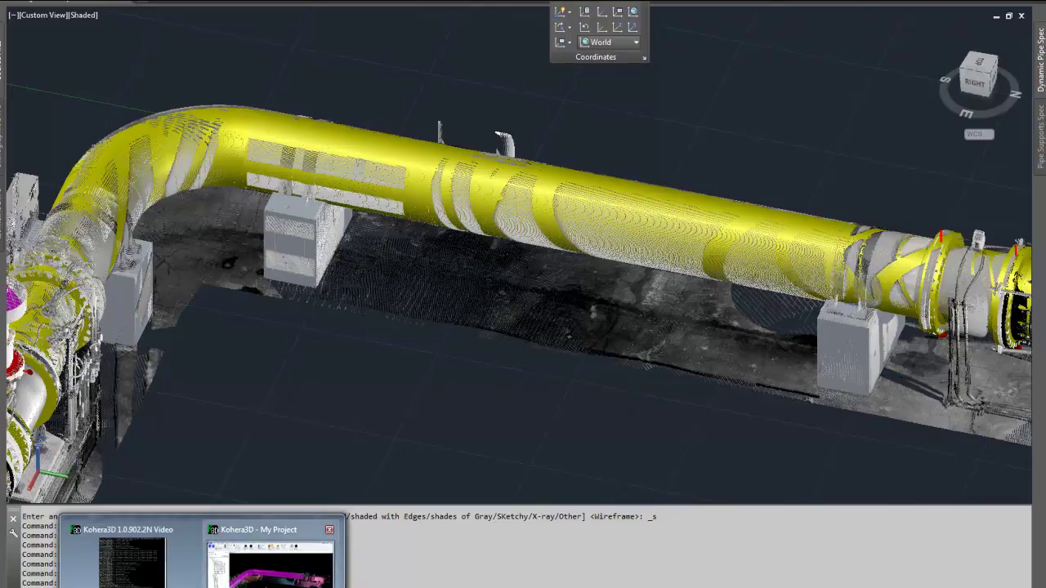
click(263, 572)
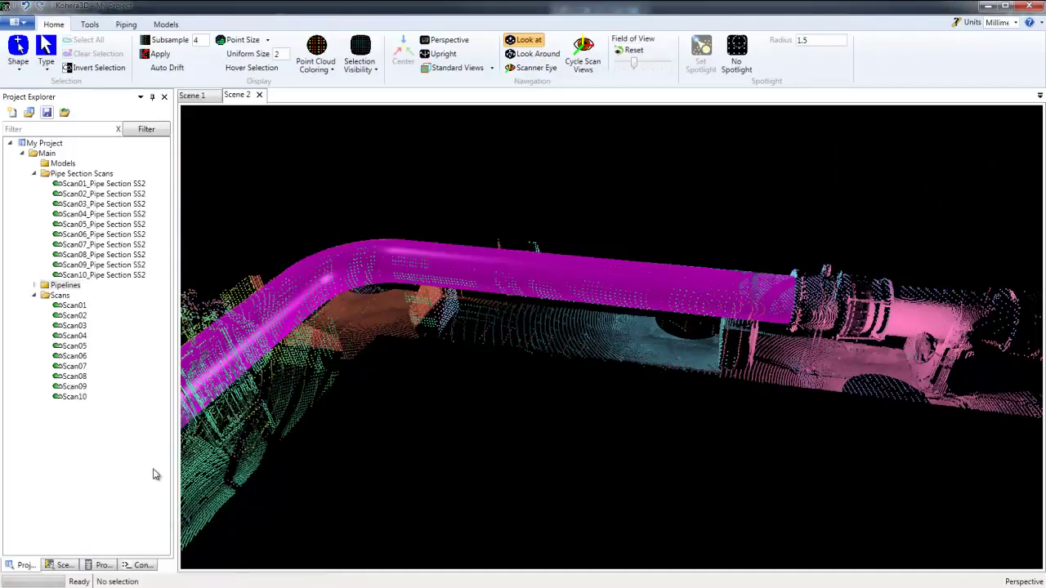
click(62, 165)
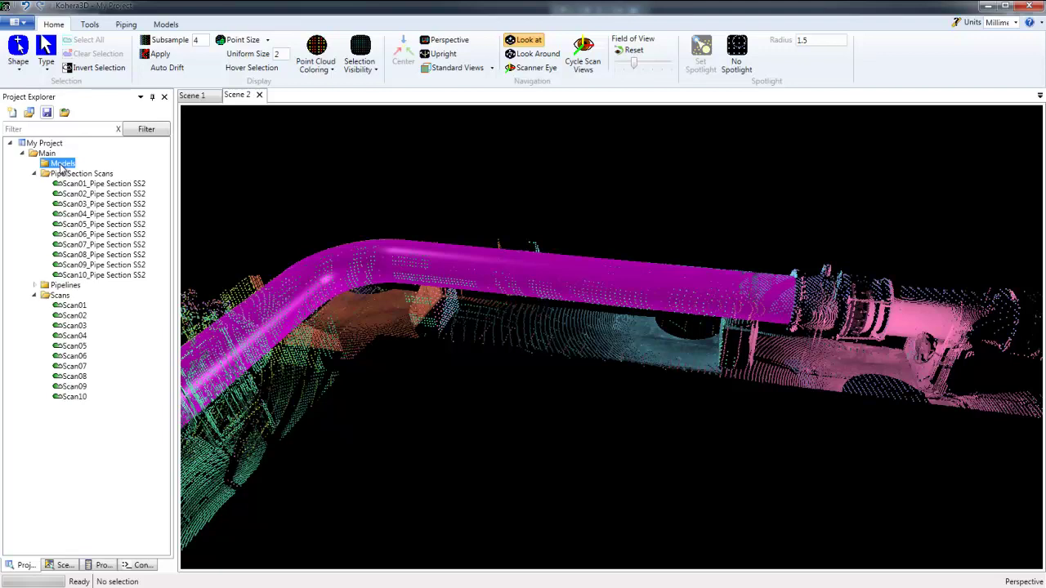
right_click(63, 167)
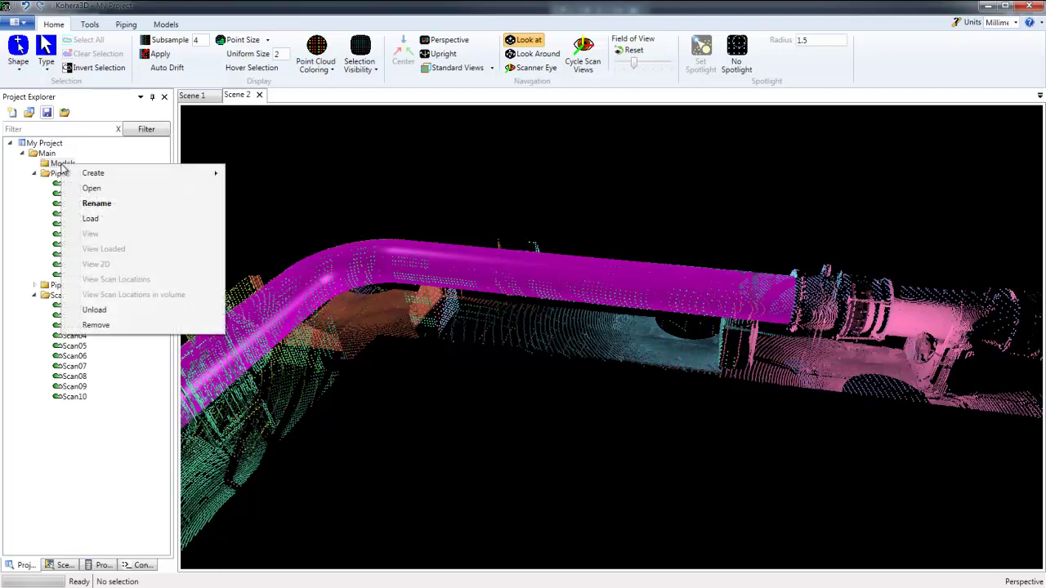
click(83, 188)
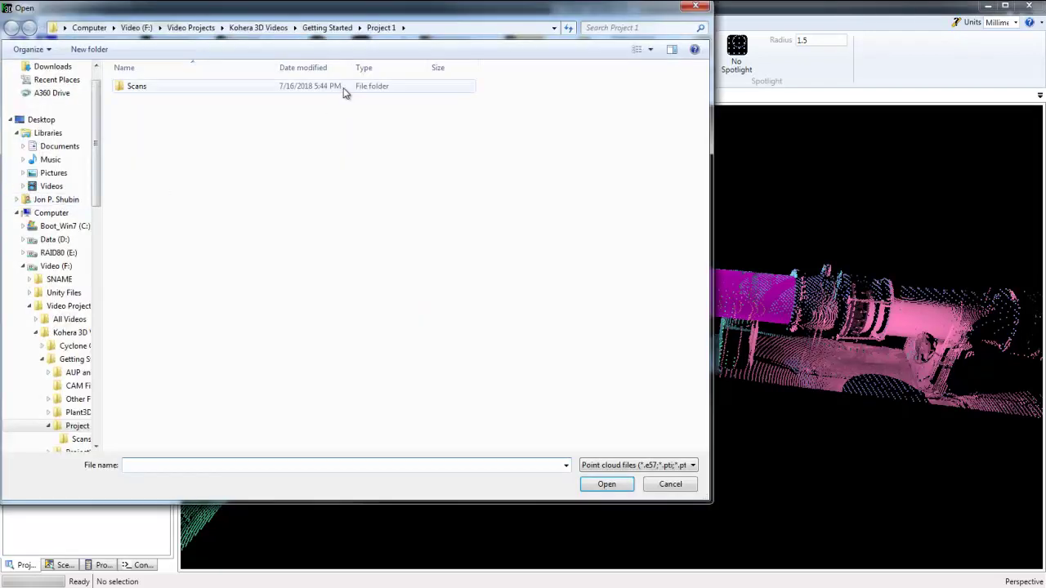
drag(401, 17, 496, 18)
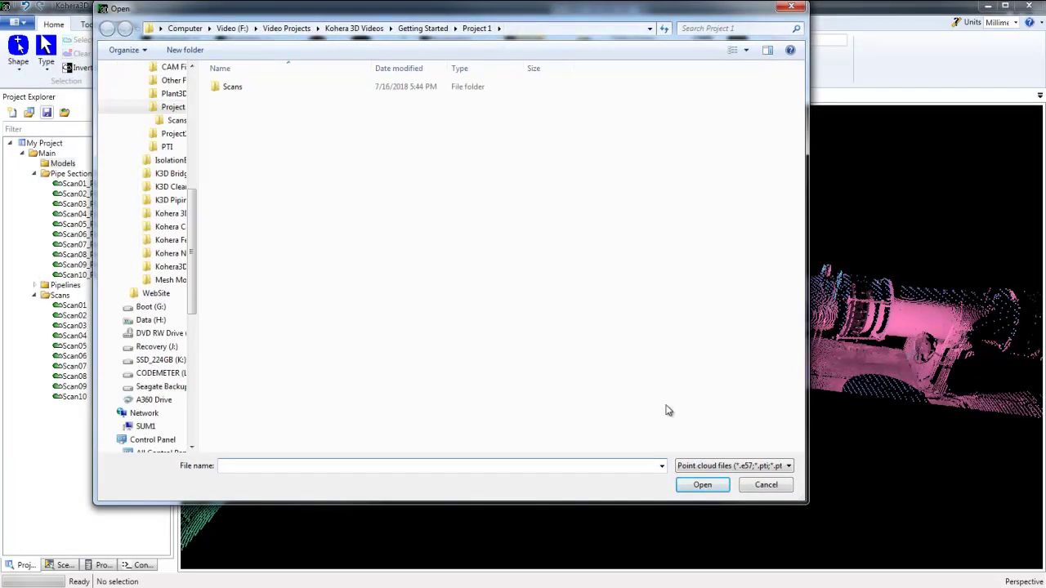
click(782, 466)
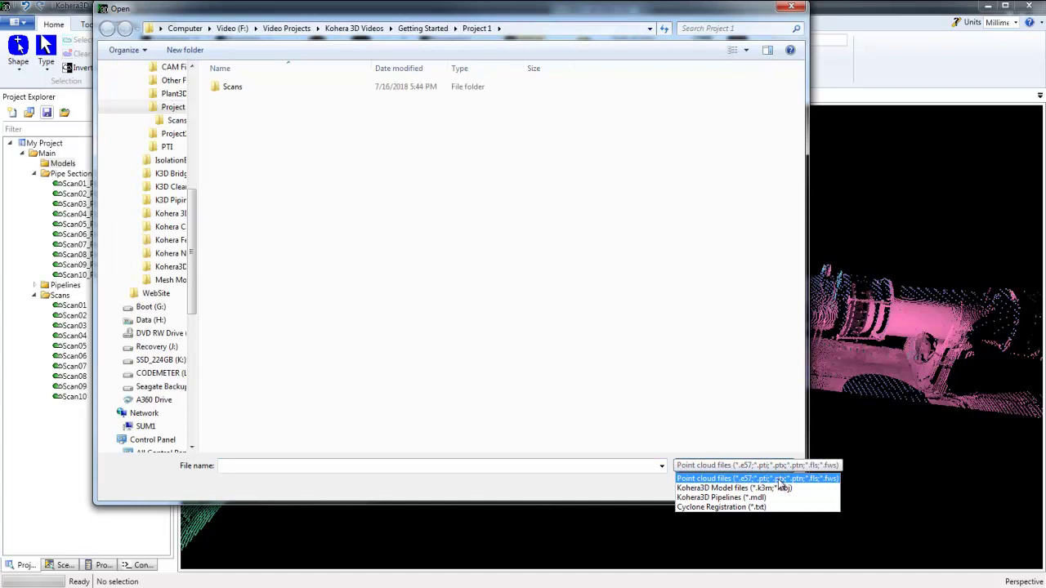
click(777, 489)
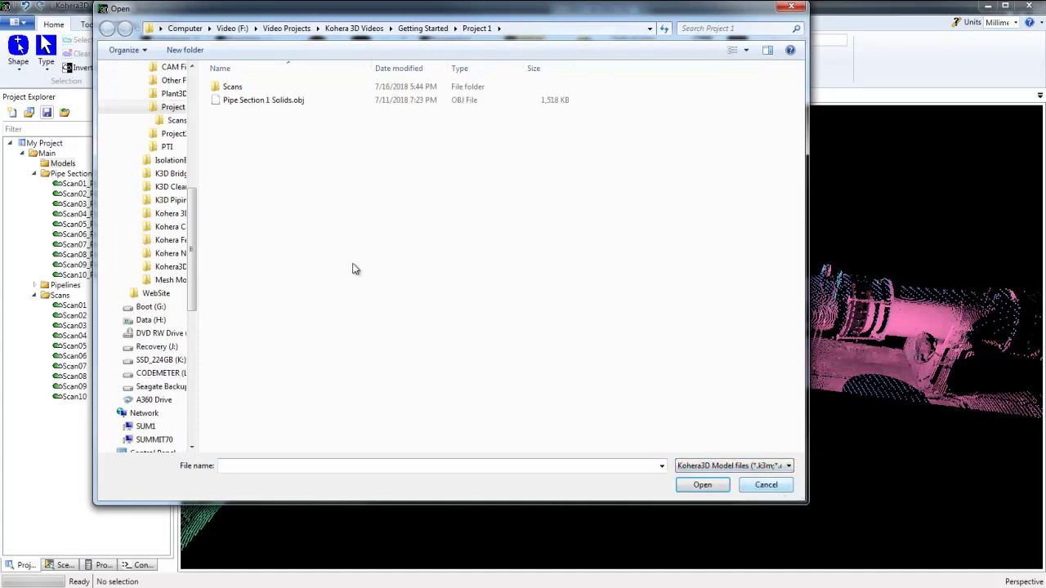
click(265, 100)
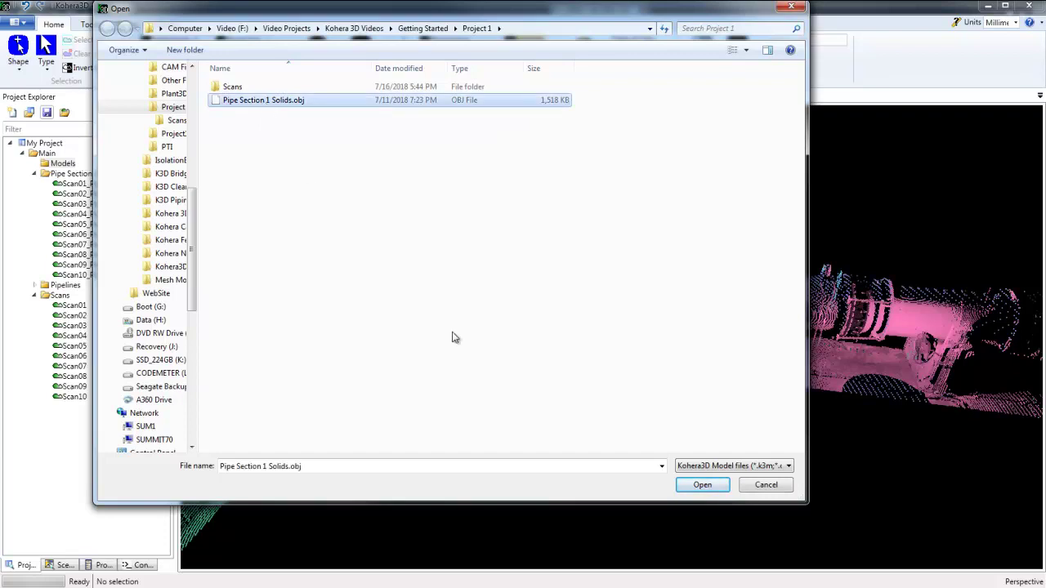
click(706, 487)
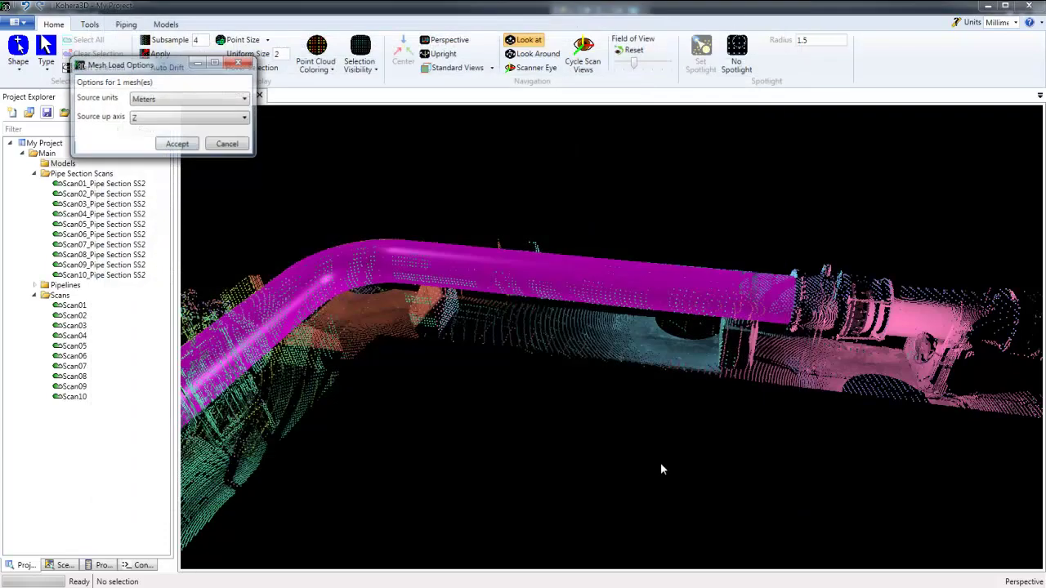
drag(165, 66, 381, 110)
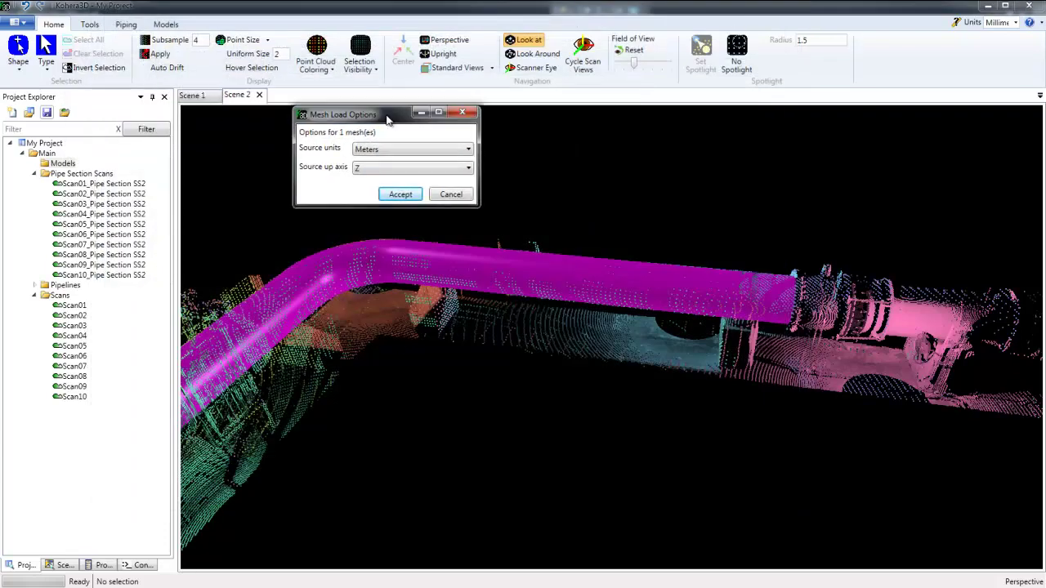
click(400, 195)
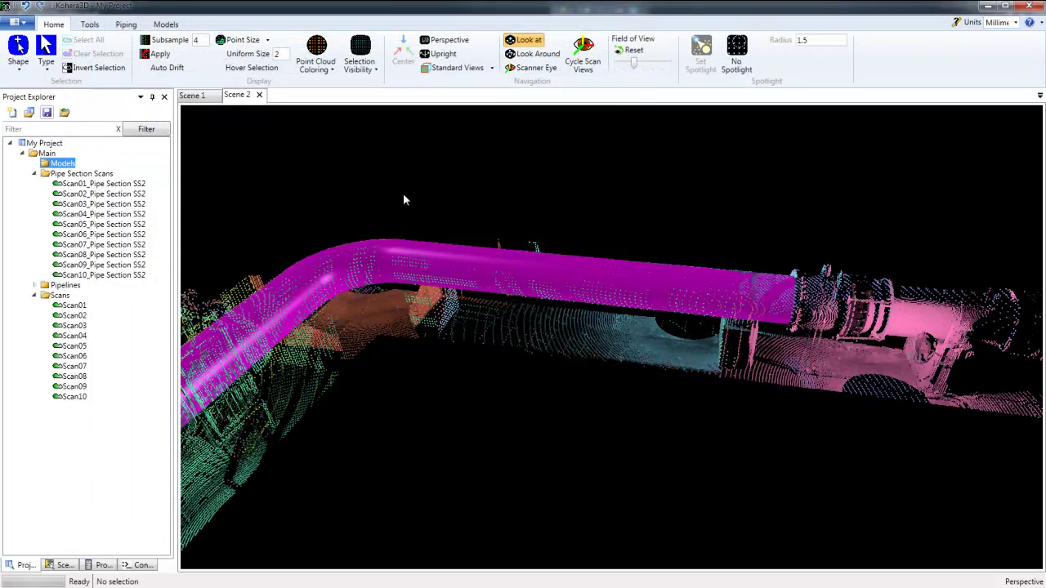
Hide the Pipelines group in Scene 2
click(67, 566)
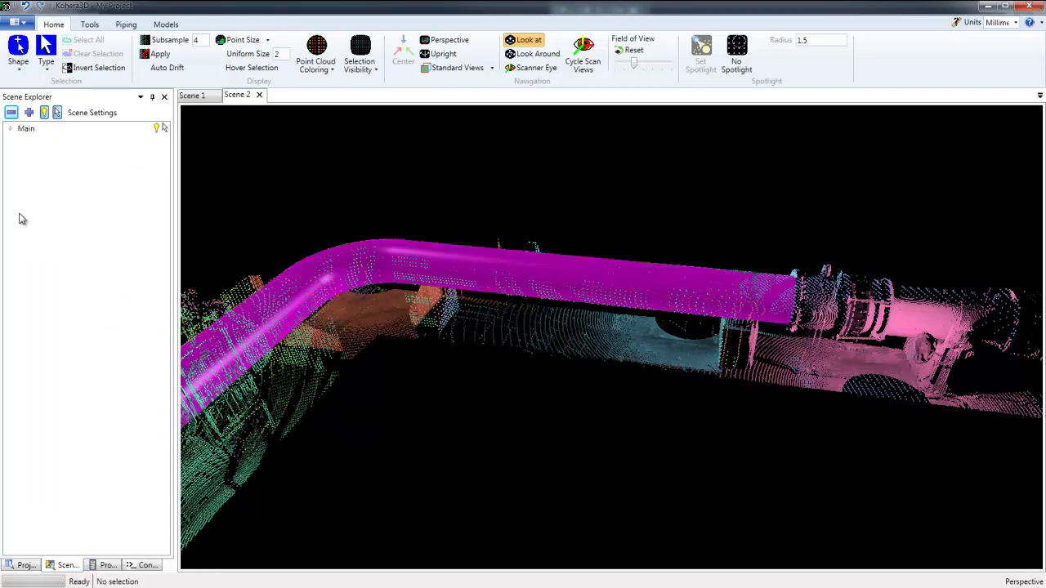
click(11, 130)
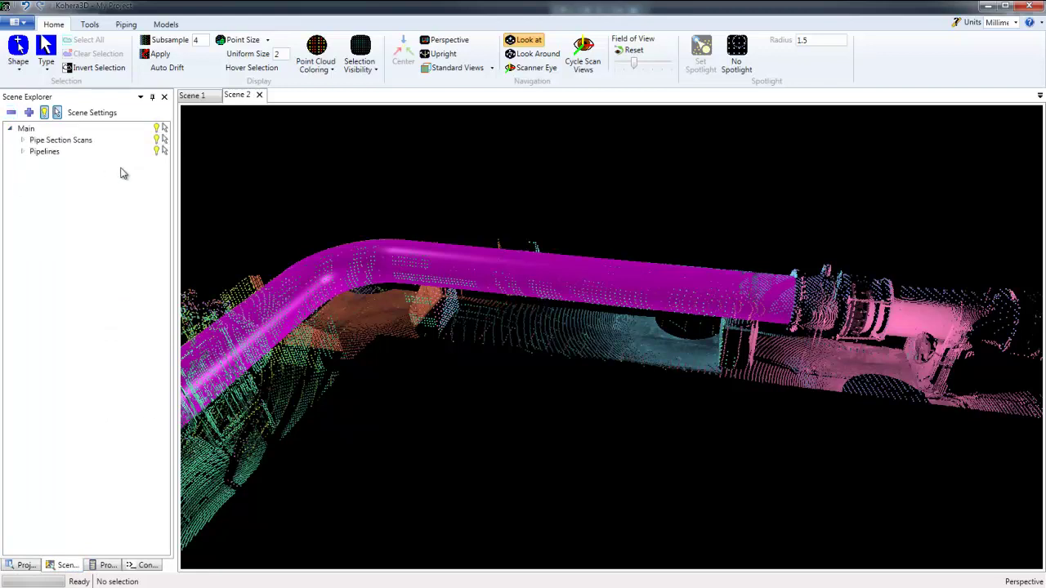
click(156, 151)
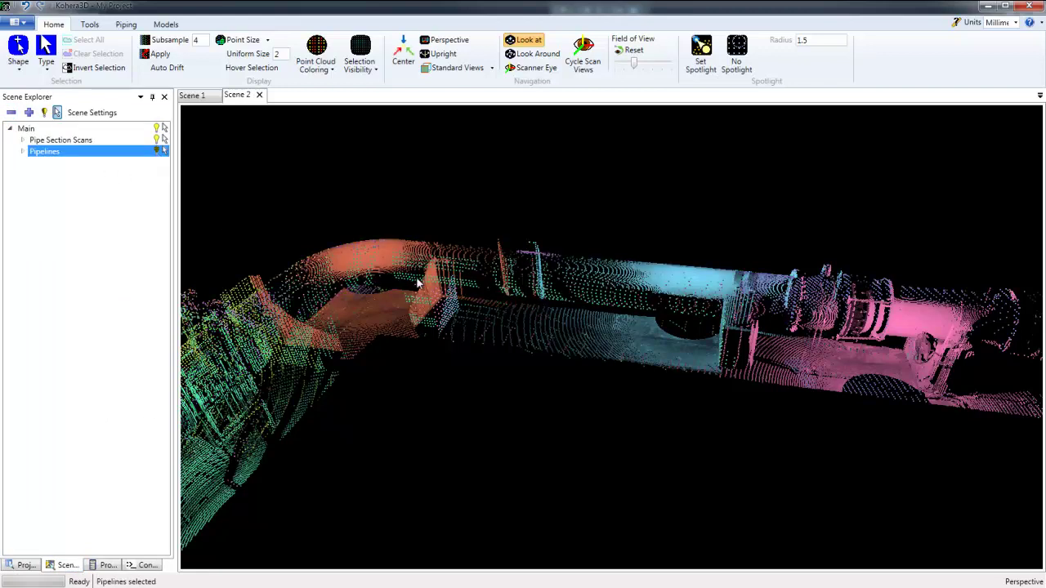
Load the Pipe Section 1 Solids model into Scene 2 and inspect its pipe and supports against the pipe section scans
click(23, 565)
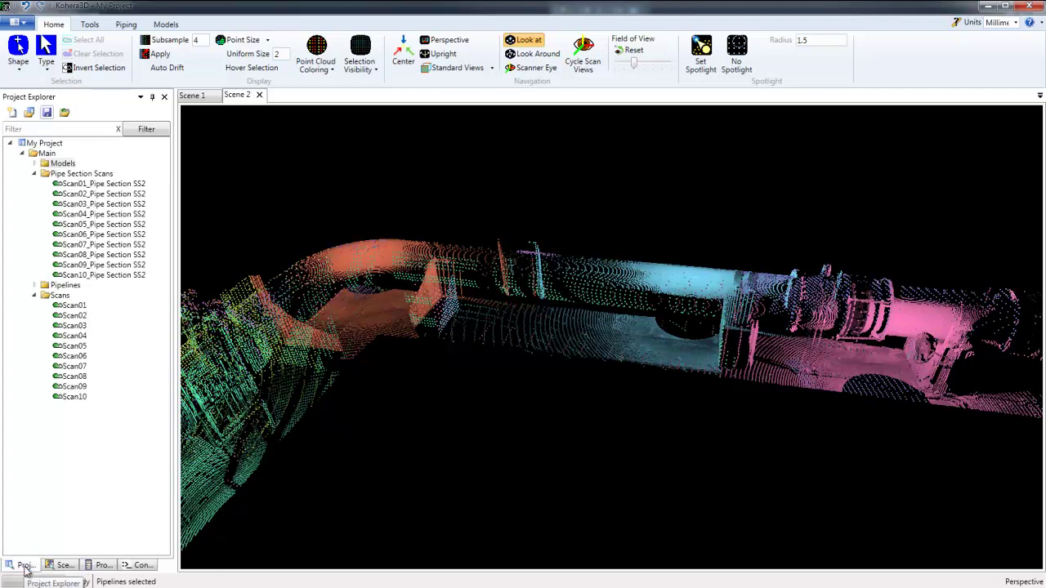
click(36, 165)
click(76, 175)
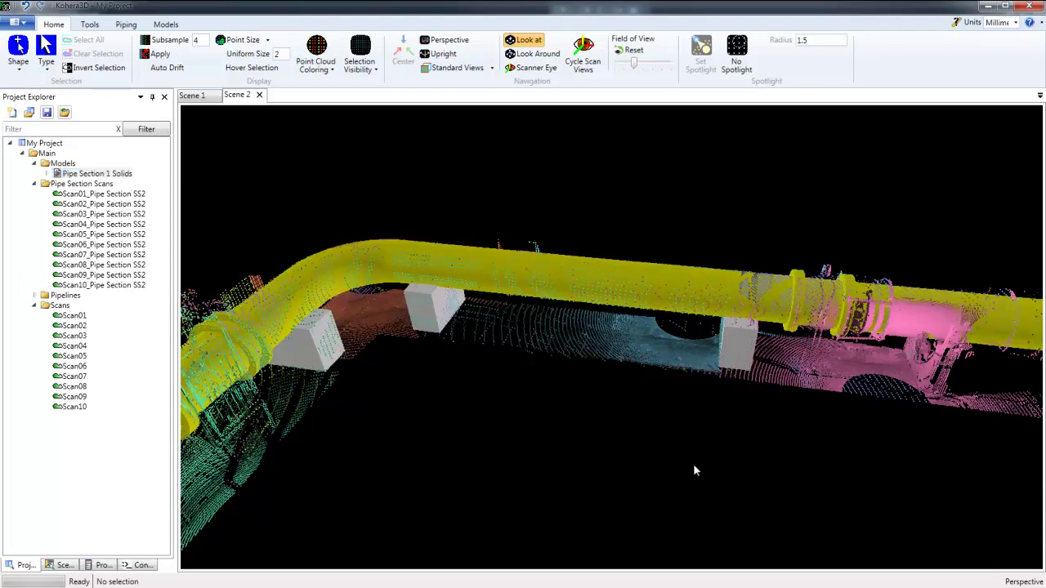
drag(693, 463, 520, 438)
middle_drag(521, 438, 579, 475)
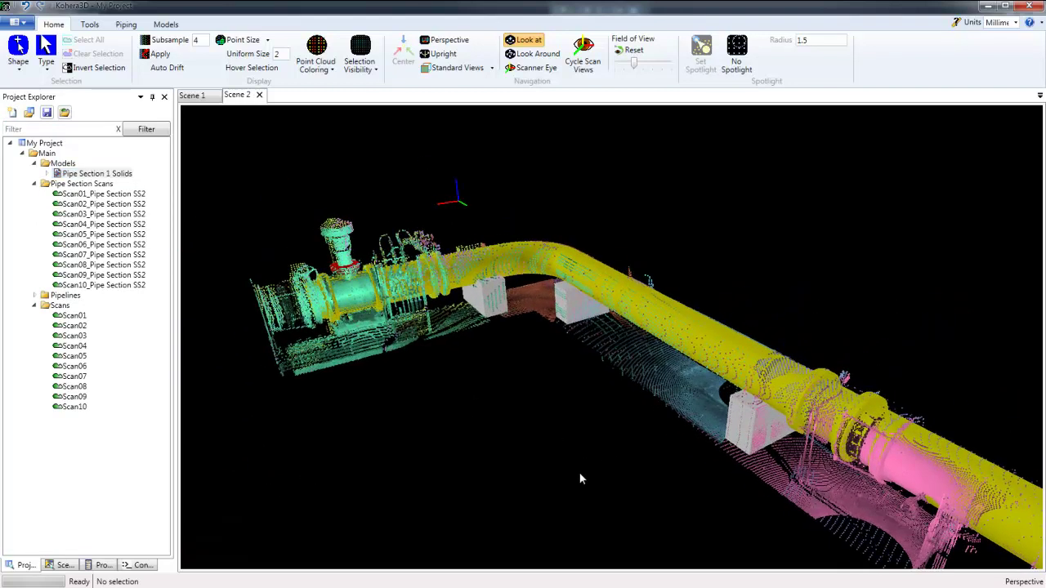
drag(579, 475, 267, 412)
drag(670, 453, 886, 500)
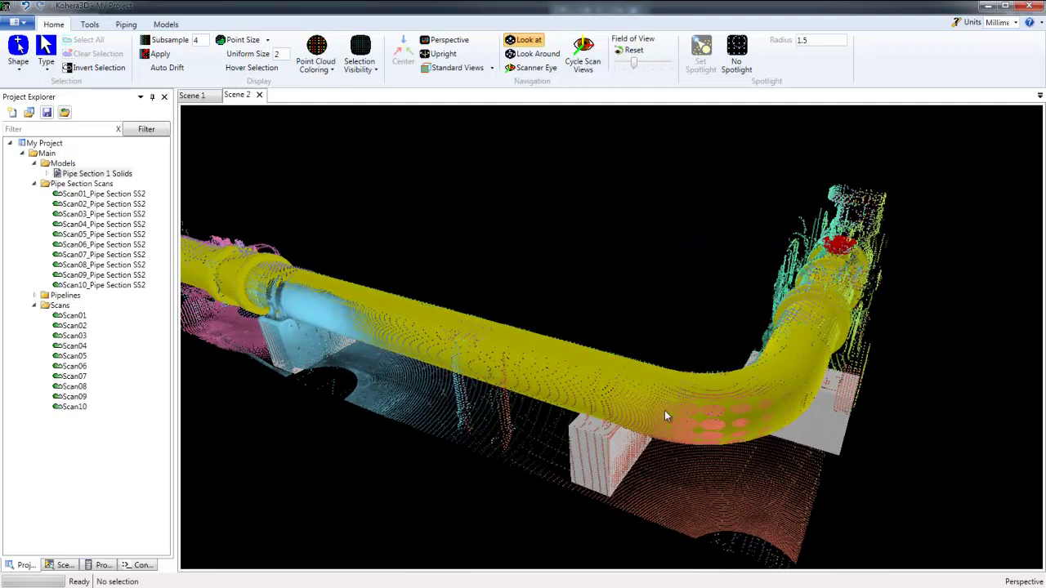
Load the Pipe Section 1 Solids model into Scene 1 and hide the Pipelines group there
click(194, 97)
drag(563, 415, 745, 357)
drag(608, 372, 583, 299)
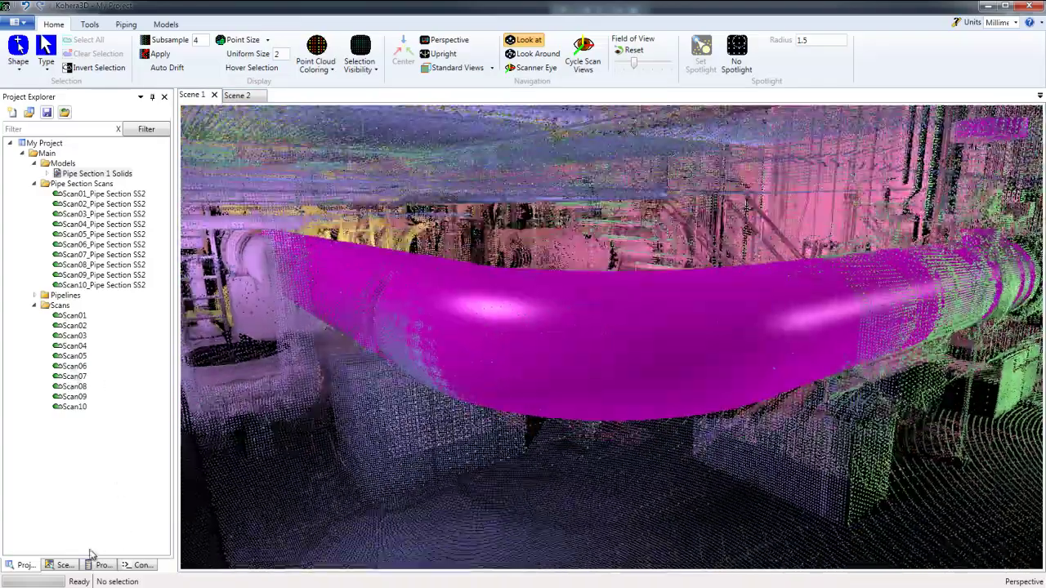
click(75, 174)
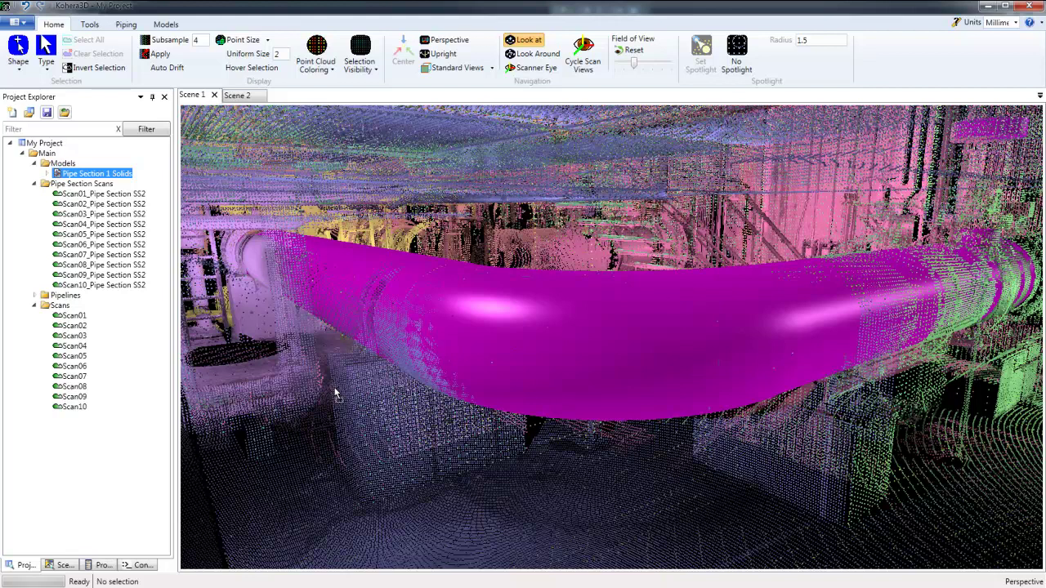
click(64, 564)
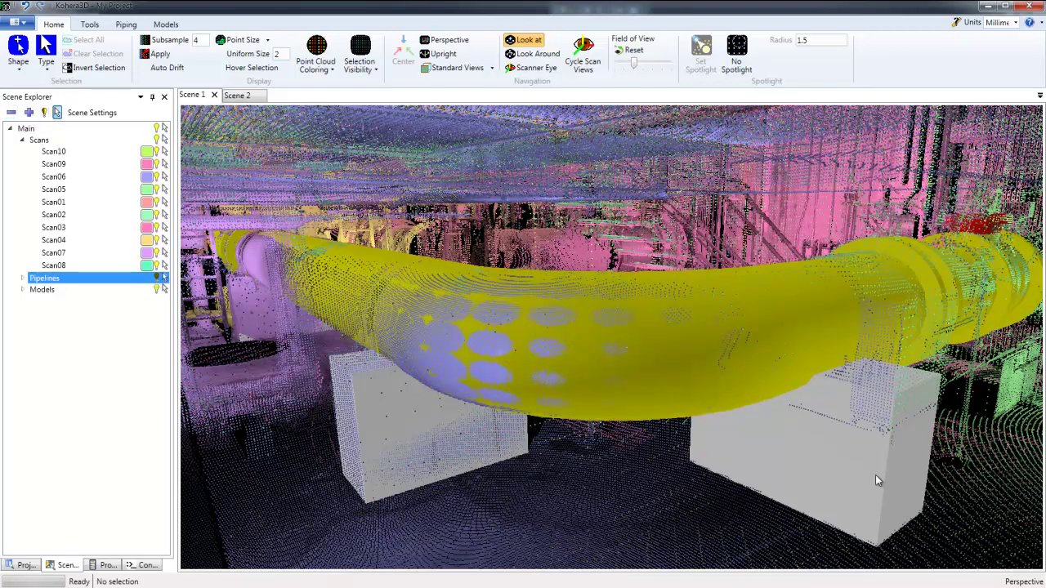
Set a spotlight with radius 1.5 at a Scan06 point on the vertical pipework beside the yellow pipe in Scene 1
drag(909, 480, 526, 447)
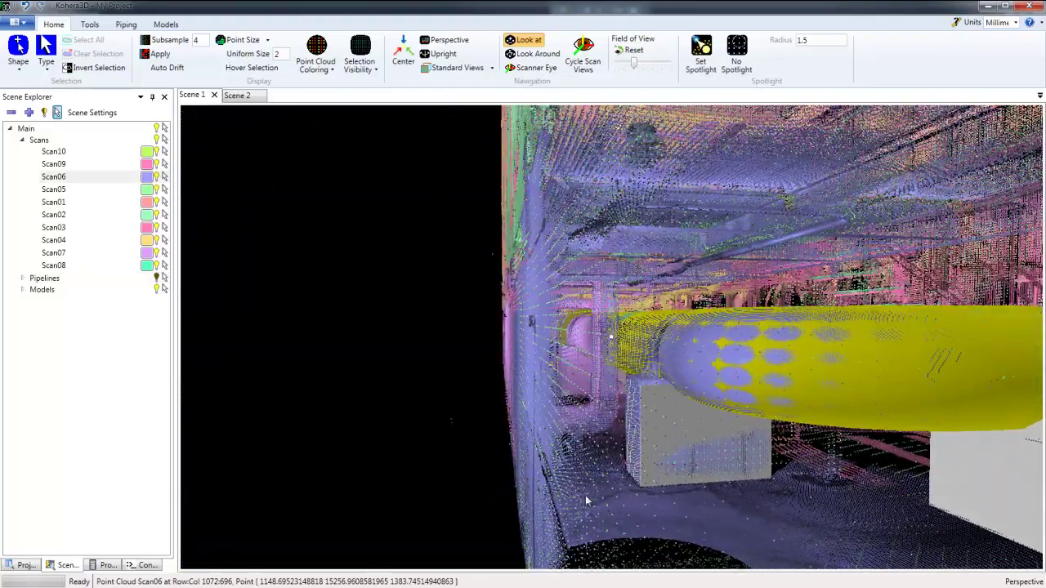
drag(586, 496, 562, 533)
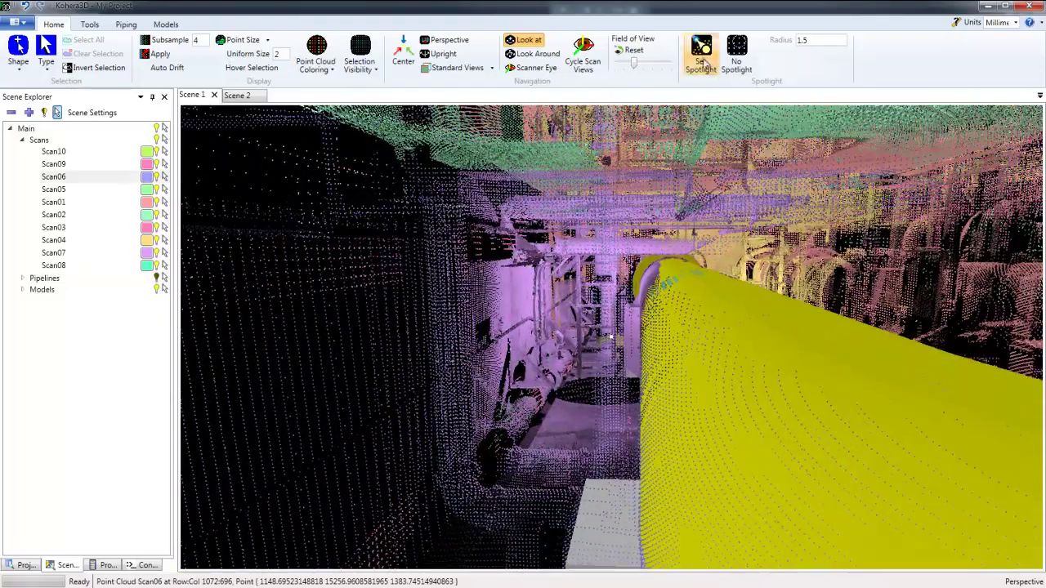
click(530, 282)
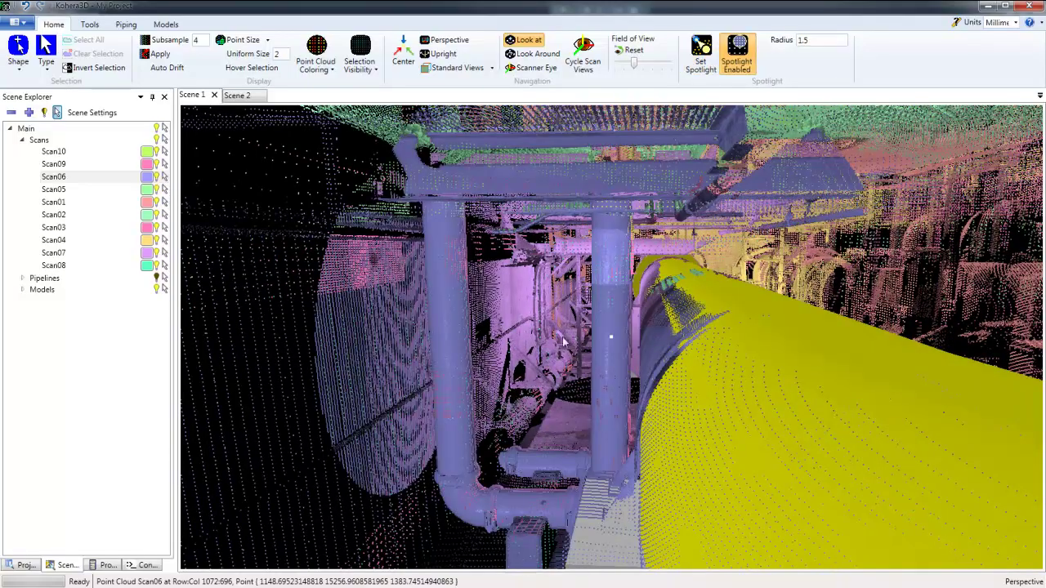
Examine the fit of the solid pipe, flanges and concrete supports against the surrounding scans in Scene 1
mouse_move(563, 342)
mouse_down()
mouse_move(541, 374)
mouse_move(582, 395)
mouse_move(634, 379)
mouse_move(602, 400)
mouse_move(613, 384)
mouse_move(606, 366)
mouse_move(490, 331)
mouse_move(451, 283)
mouse_move(514, 341)
mouse_move(701, 364)
mouse_move(493, 302)
mouse_move(561, 351)
mouse_up()
scroll(542, 377, up, 2)
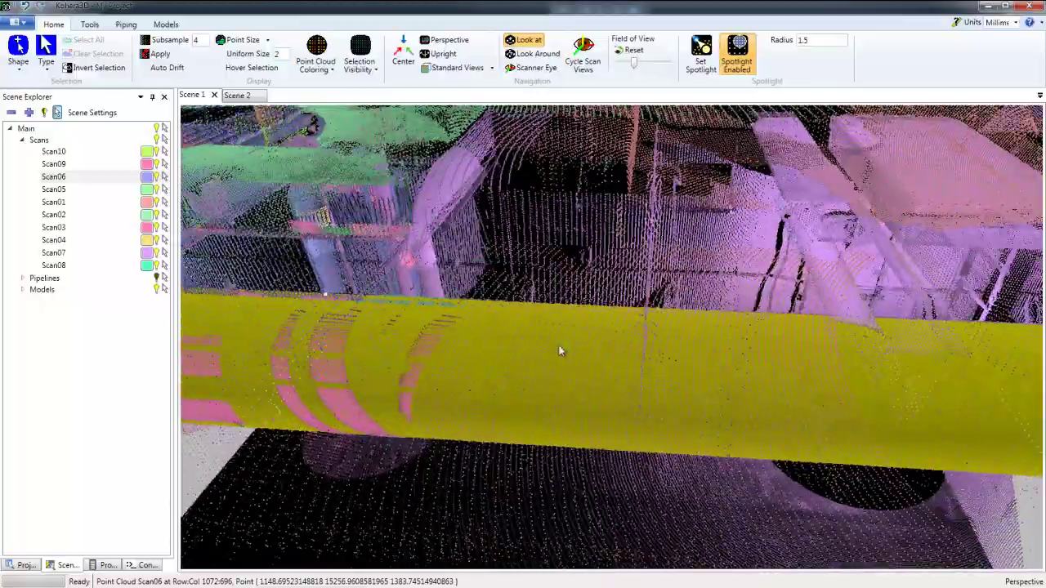
drag(776, 400, 601, 253)
click(583, 401)
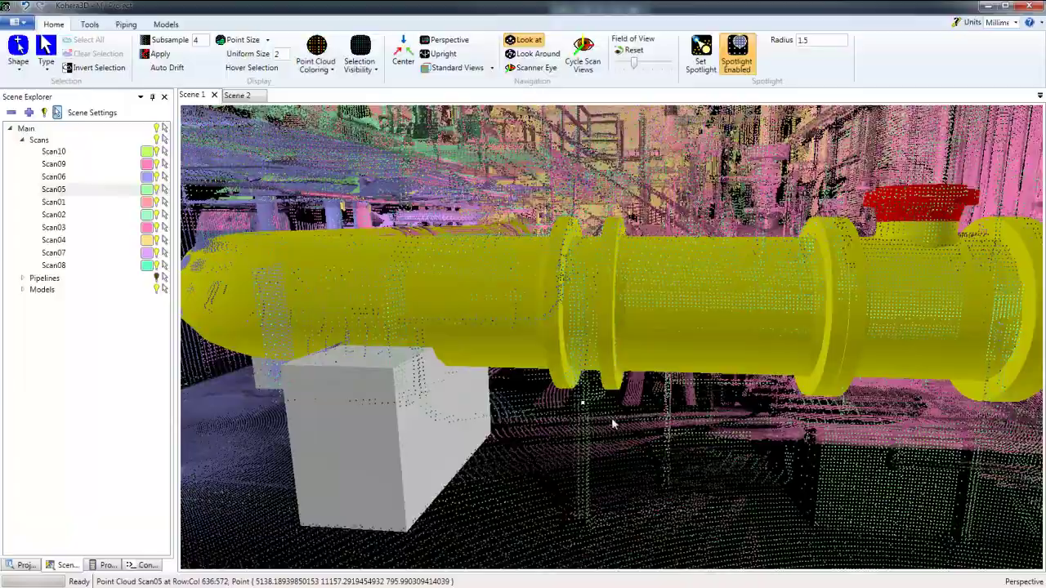
drag(613, 422, 805, 421)
scroll(821, 417, up, 3)
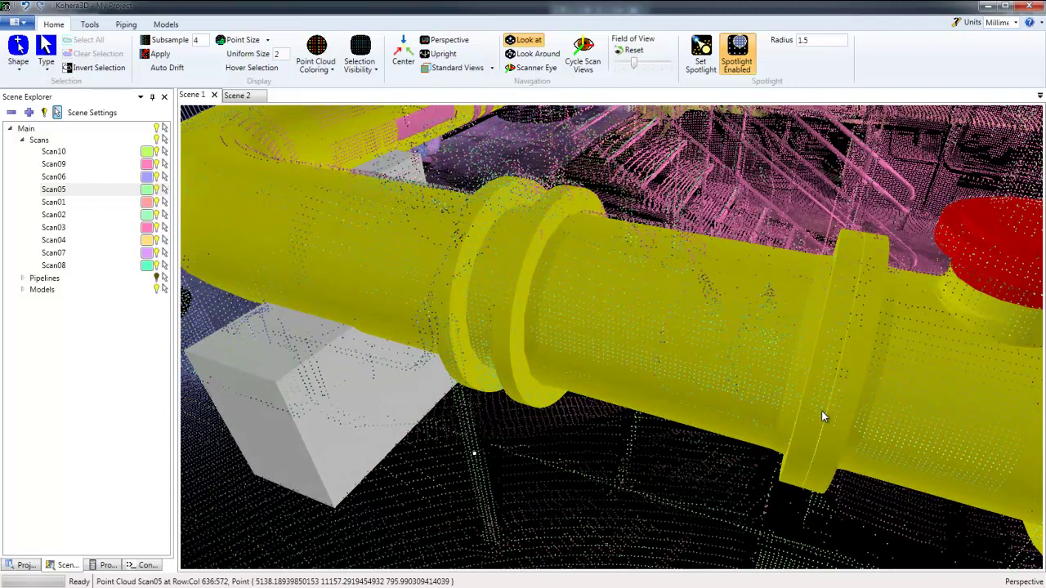